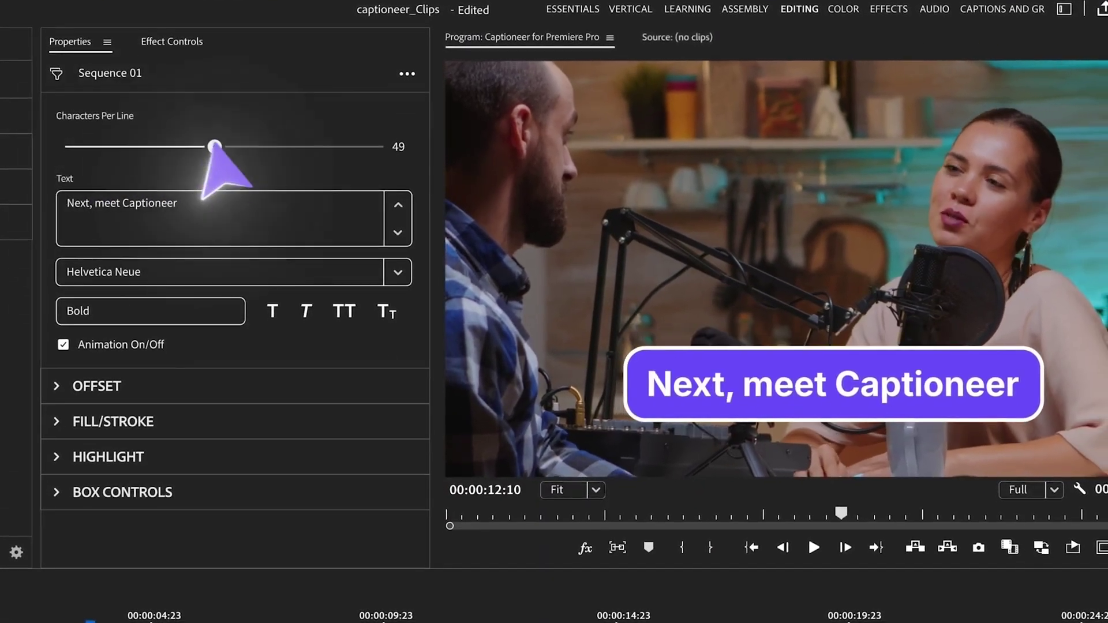
# Set the 'Next, meet Captioneer' caption to 50 characters per line in the Georgia font
pyautogui.moveTo(215, 148); pyautogui.dragTo(222, 148)
pyautogui.click(398, 272)
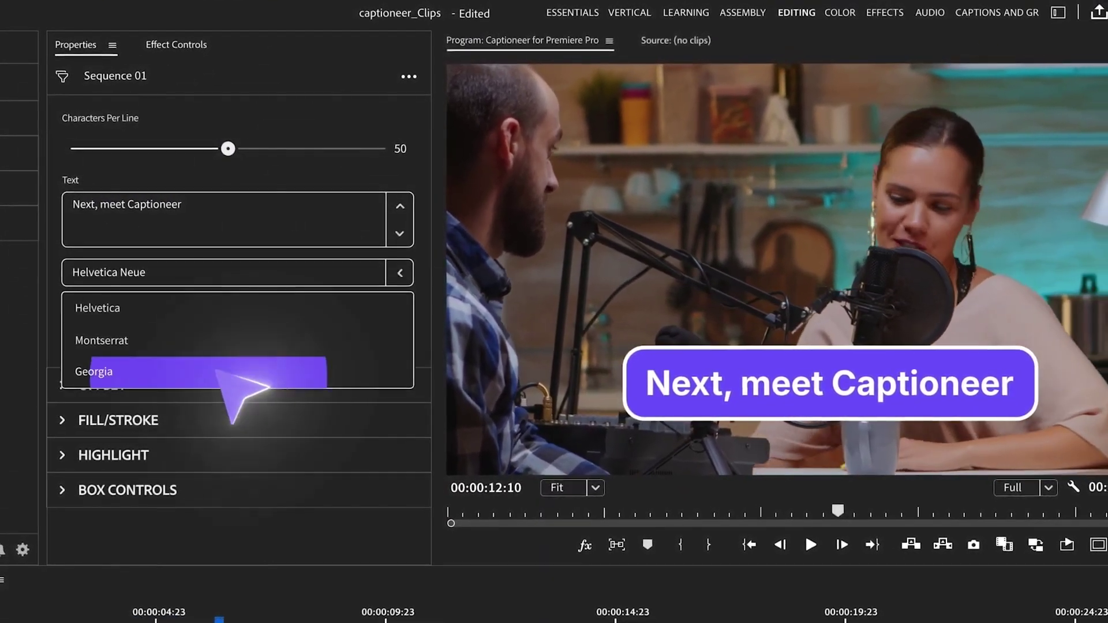
pyautogui.click(225, 373)
pyautogui.click(70, 374)
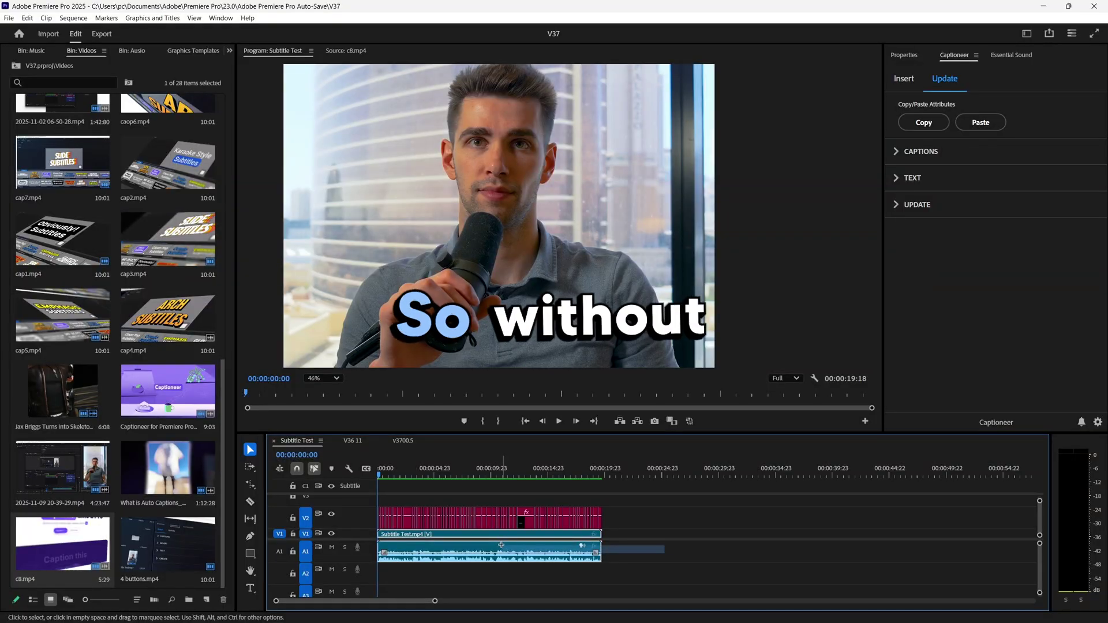
# Open the Captioneer extension panel and dock it beside Properties
pyautogui.rightClick(582, 511)
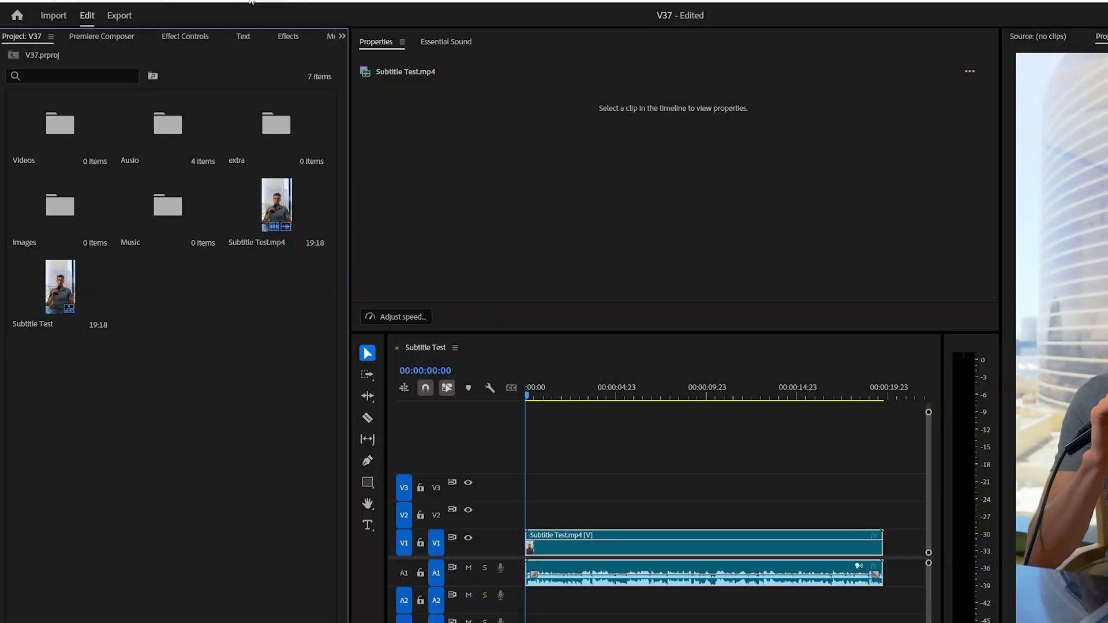
pyautogui.moveTo(267, 45)
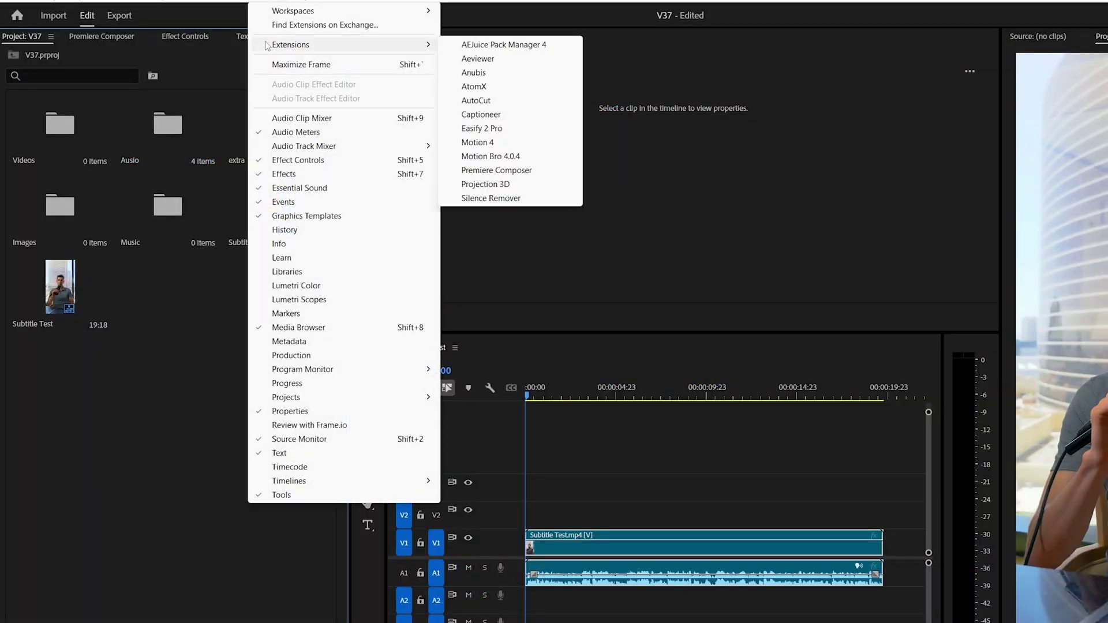
pyautogui.click(479, 114)
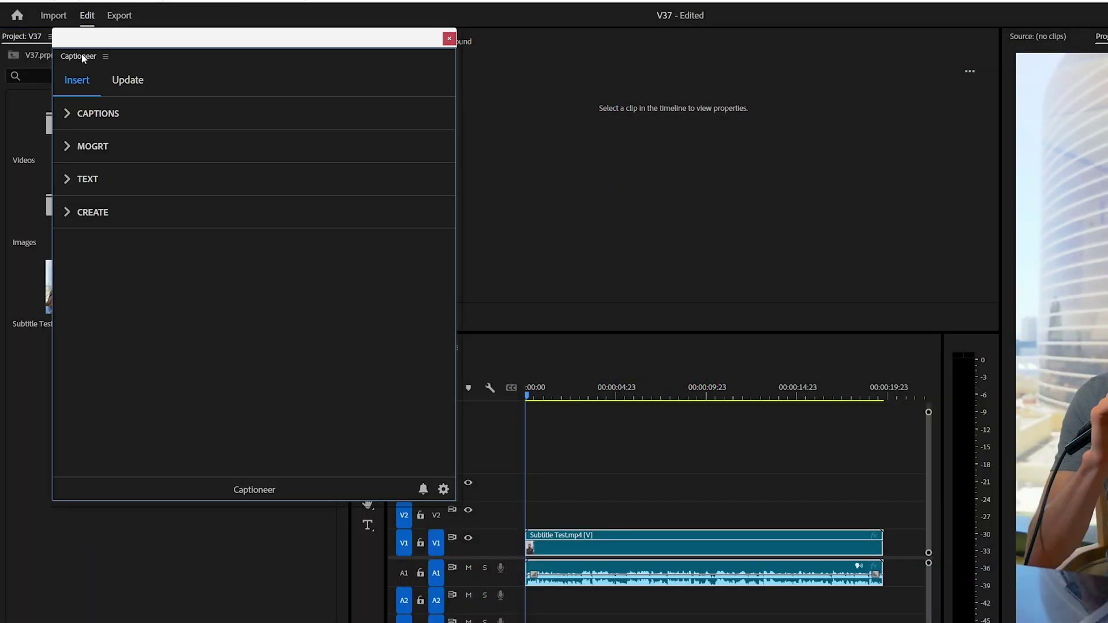
pyautogui.moveTo(82, 58); pyautogui.dragTo(531, 44)
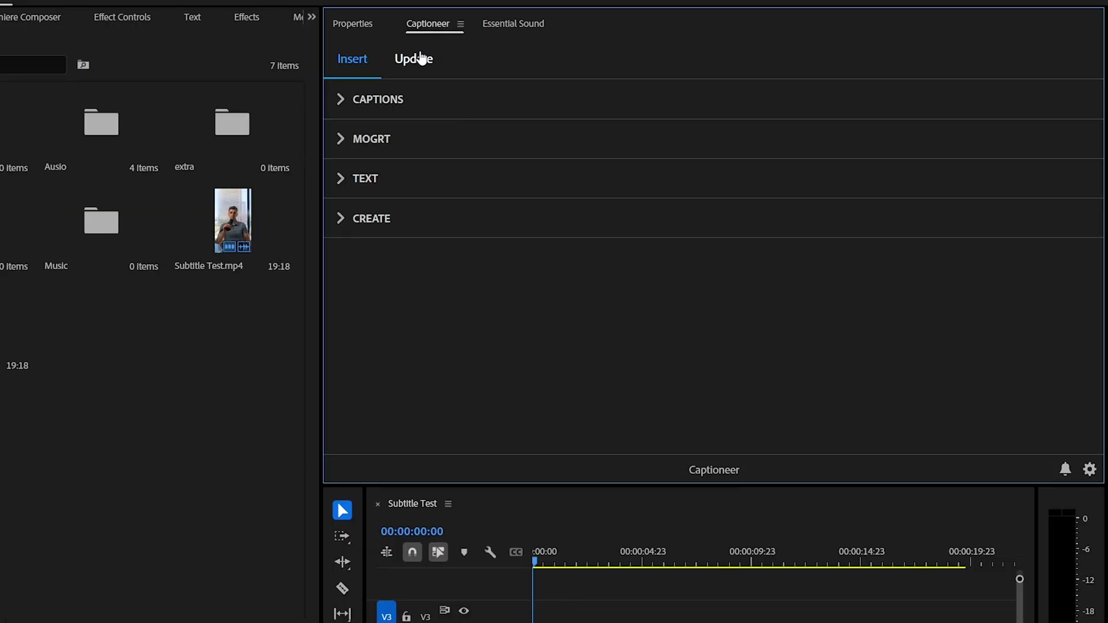
# Check Captioneer's Update options, fit the timeline, then return to the Insert options
pyautogui.click(422, 59)
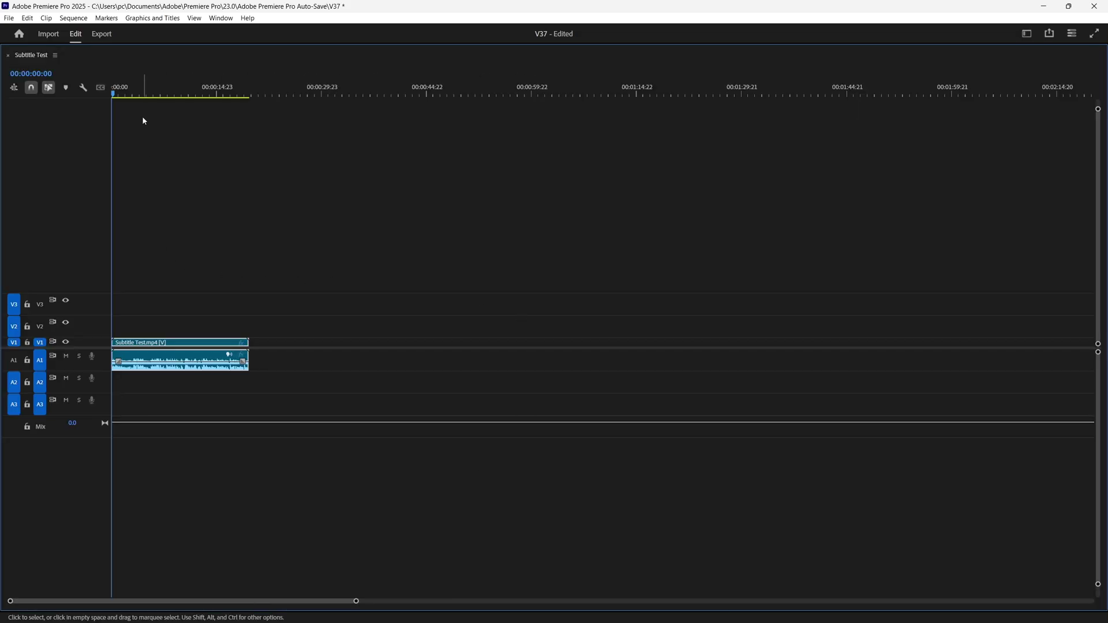
pyautogui.press('\\')
pyautogui.press('-')
pyautogui.press('`')
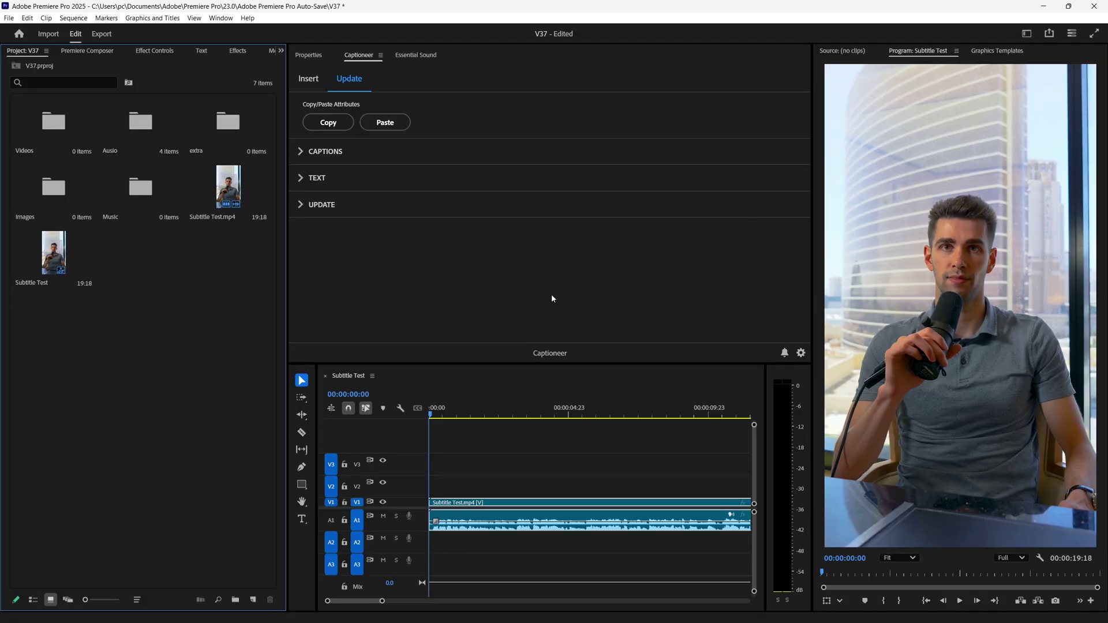
pyautogui.click(311, 80)
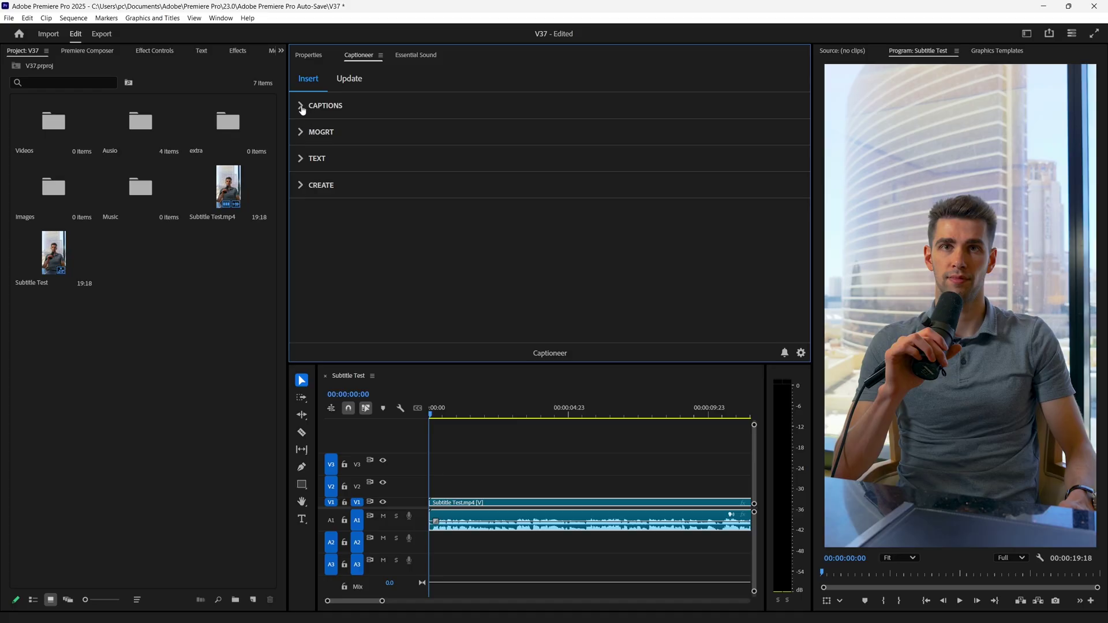
# Generate a Subtitle caption track from the clip's transcript, then try the Captions File source
pyautogui.click(301, 107)
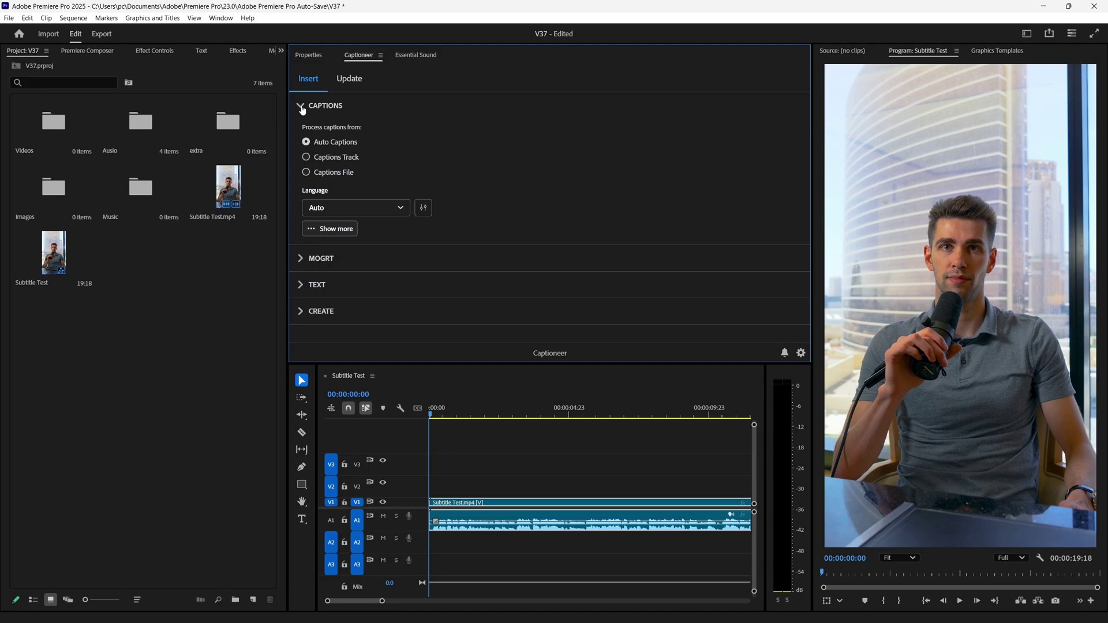
pyautogui.click(201, 51)
pyautogui.click(202, 87)
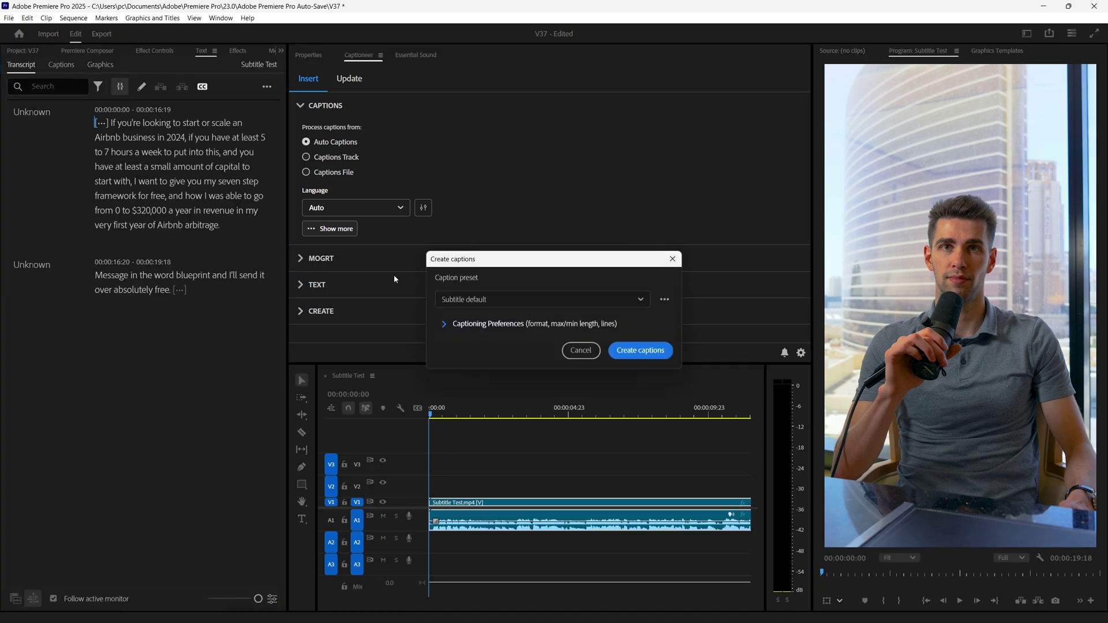
pyautogui.click(534, 325)
pyautogui.click(623, 468)
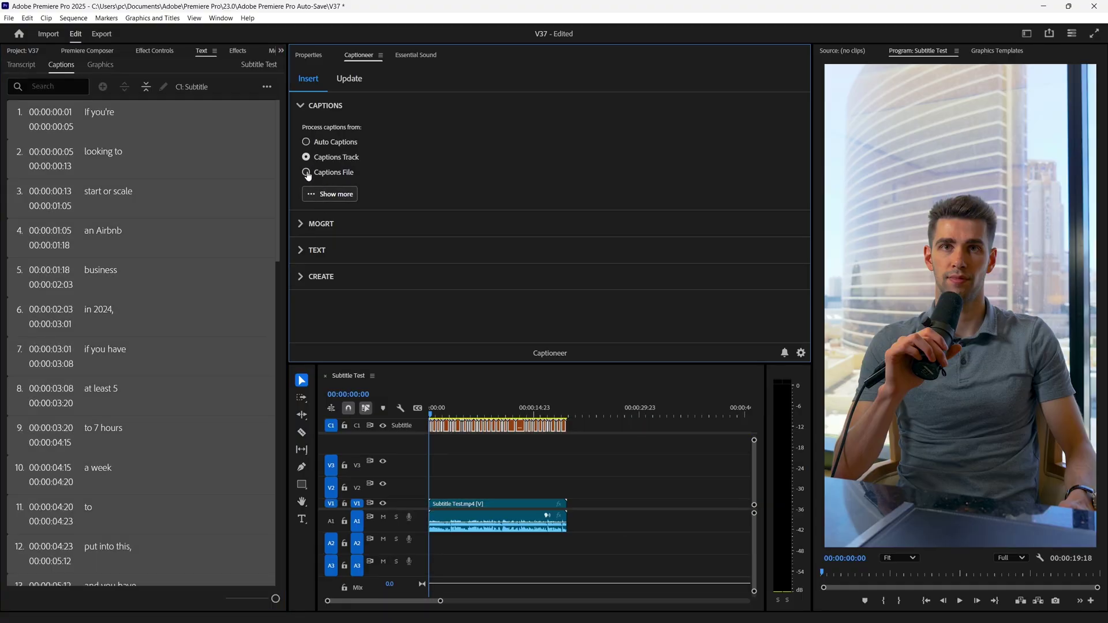
pyautogui.click(307, 173)
pyautogui.click(321, 195)
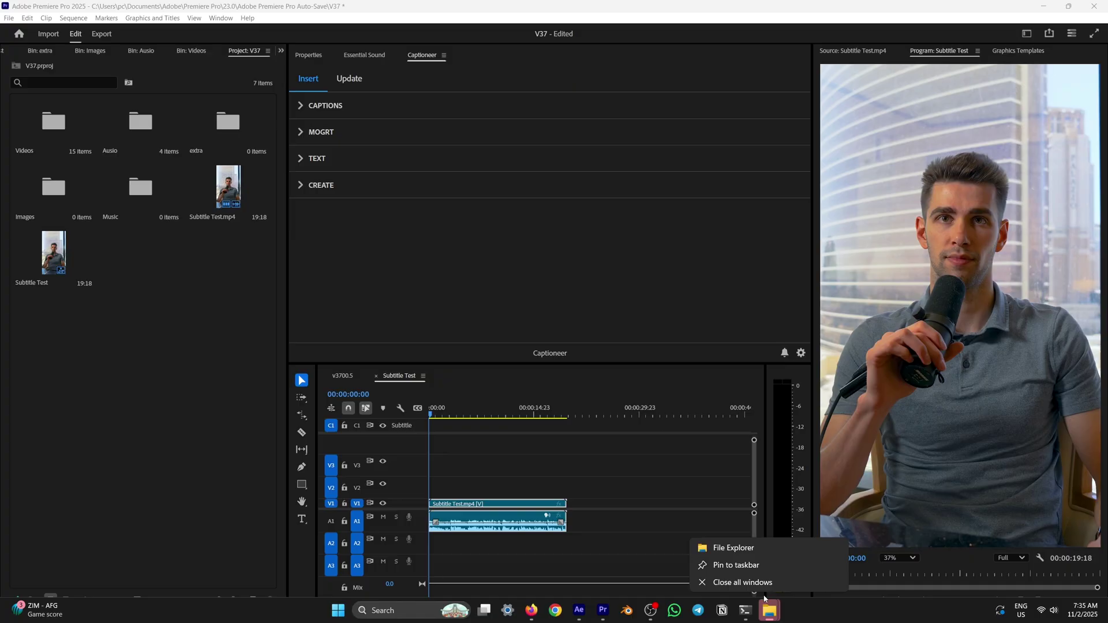
# Set the Auto Captions source to 6 words per caption with the Base model
pyautogui.click(148, 388)
pyautogui.click(304, 108)
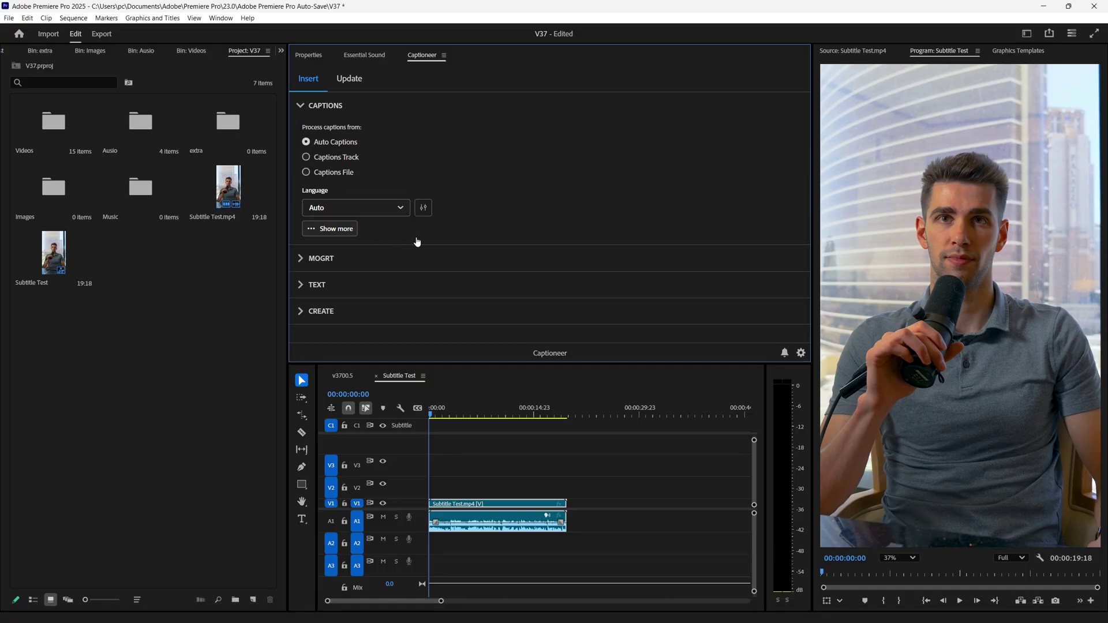
pyautogui.click(423, 208)
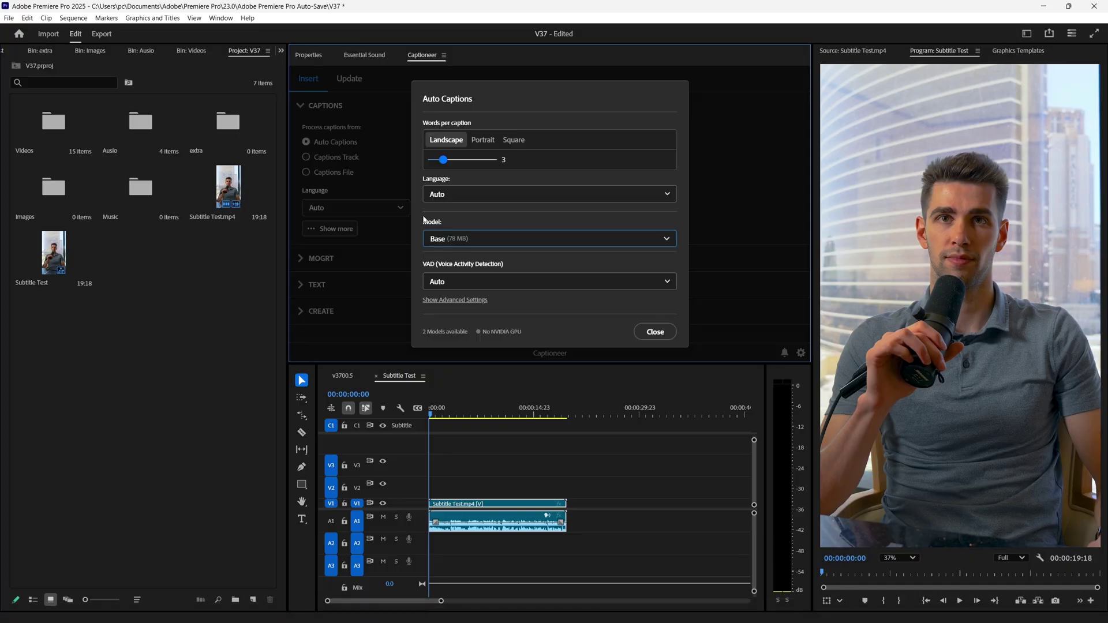
pyautogui.click(657, 245)
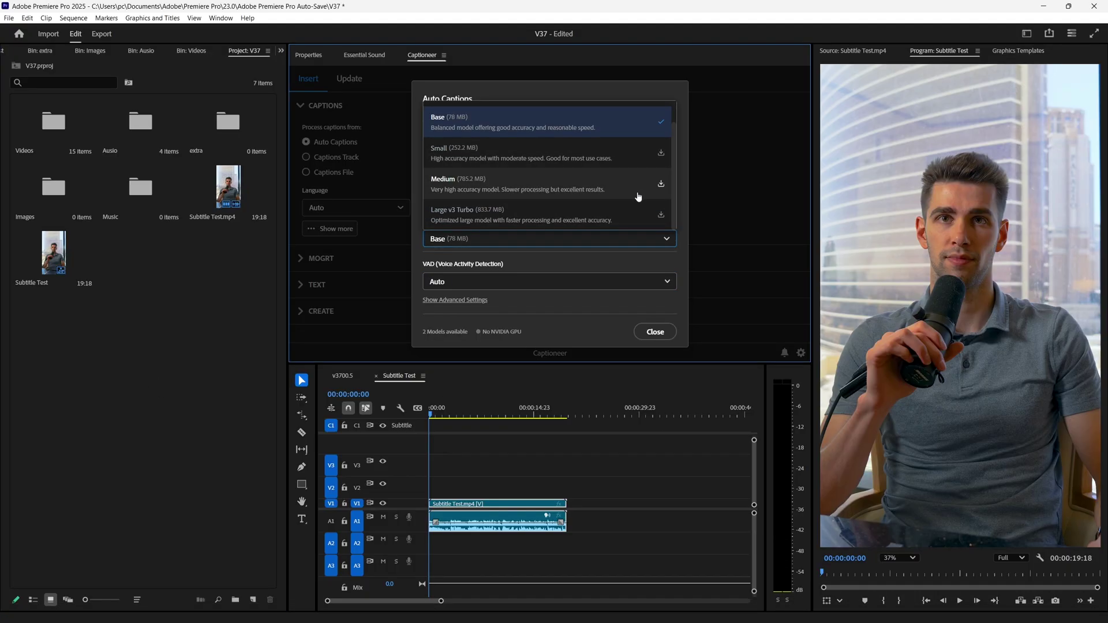
pyautogui.scroll(1, 635, 205)
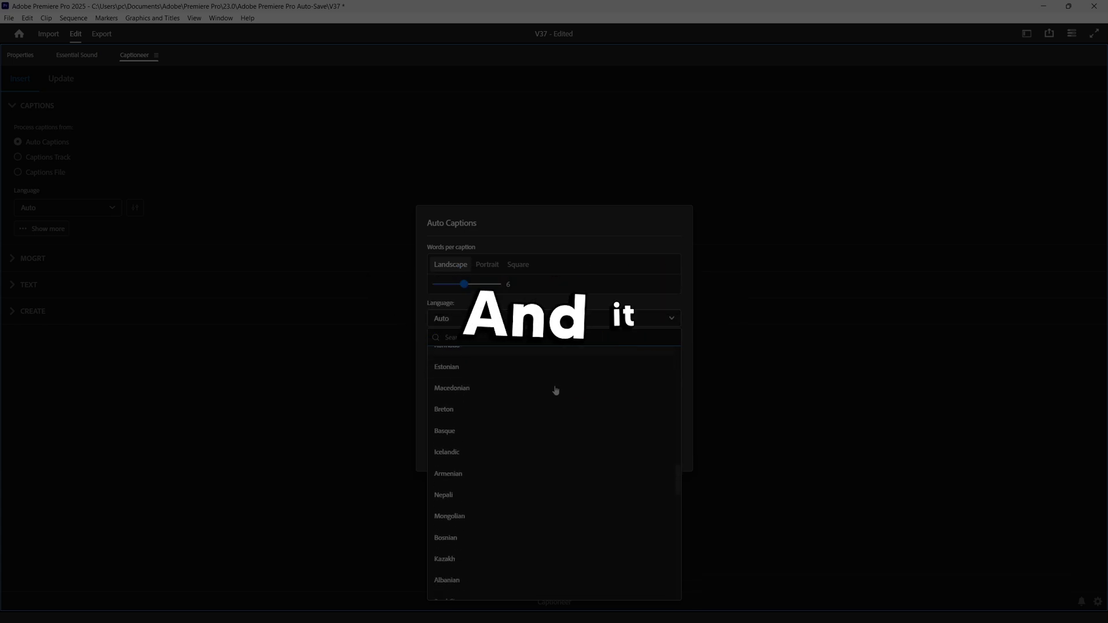
pyautogui.scroll(-10, 556, 391)
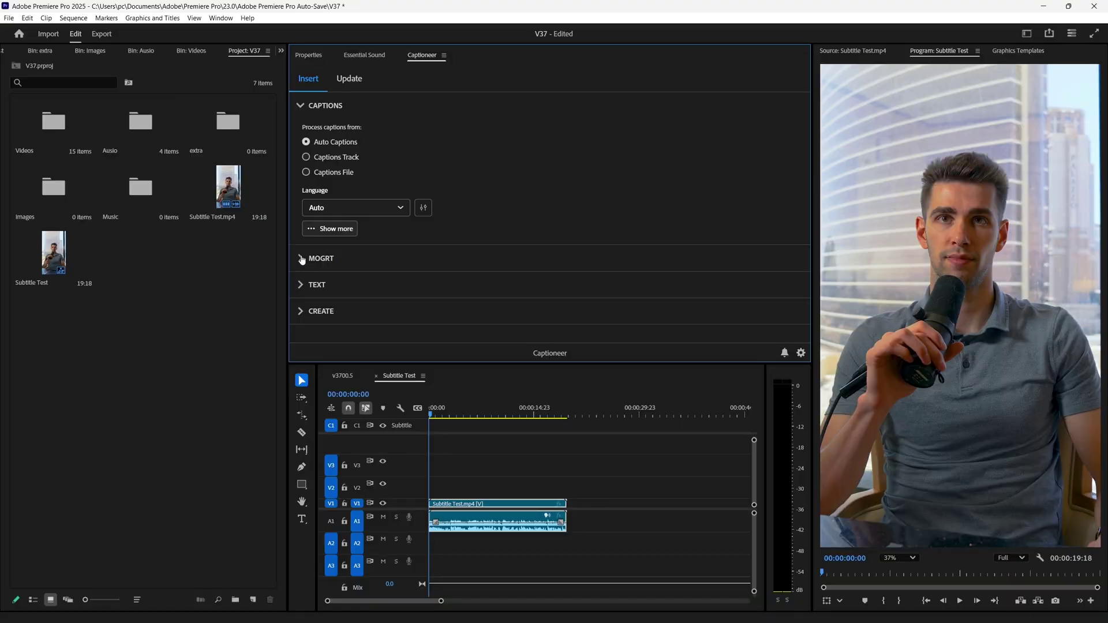
# Resize the MOGRT gallery thumbnails and load the 1-1 Arch Subtitles template
pyautogui.click(302, 259)
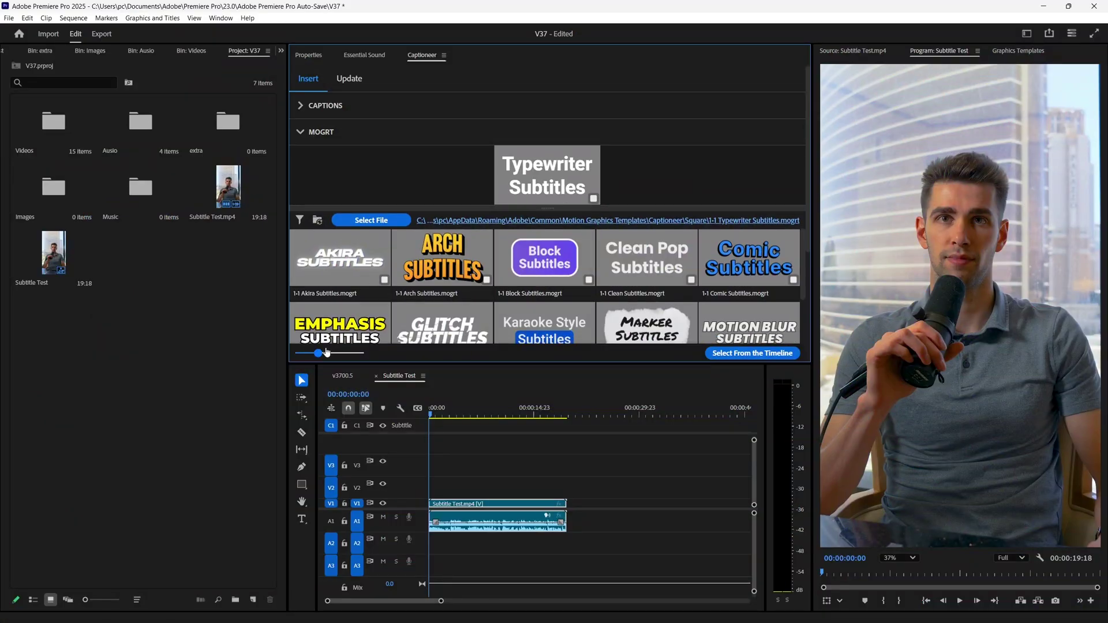
pyautogui.moveTo(317, 356)
pyautogui.mouseDown()
pyautogui.moveTo(335, 356)
pyautogui.moveTo(312, 362)
pyautogui.moveTo(324, 358)
pyautogui.mouseUp()
pyautogui.click(618, 260)
pyautogui.press('`')
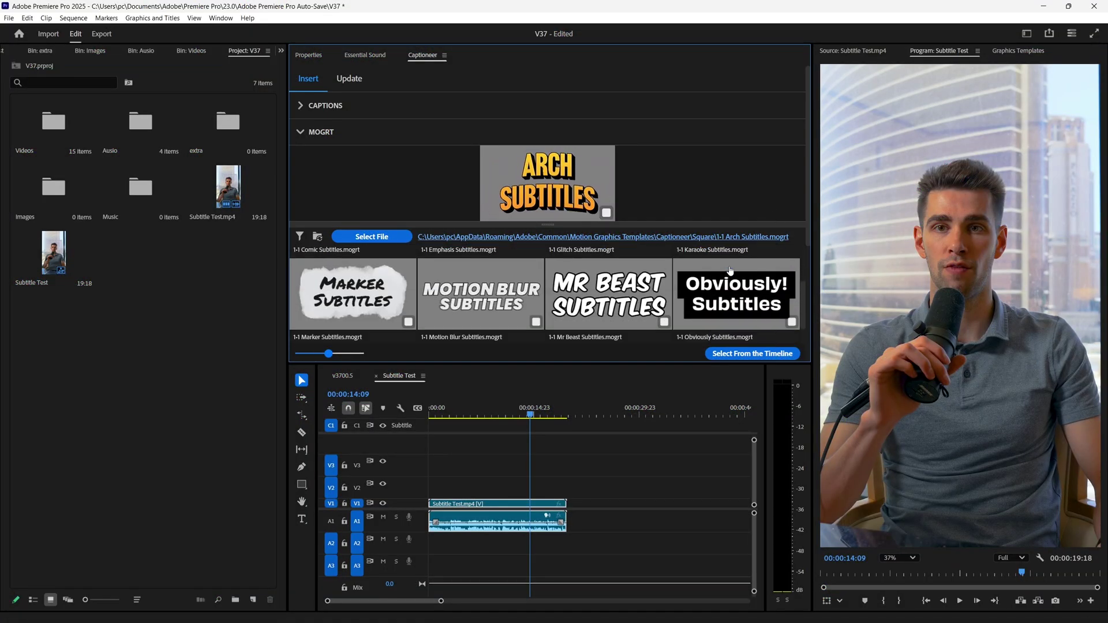
# Choose Obviously Subtitles, mark an out point at 00:00:08:11, and process the Full Sequence
pyautogui.click(716, 299)
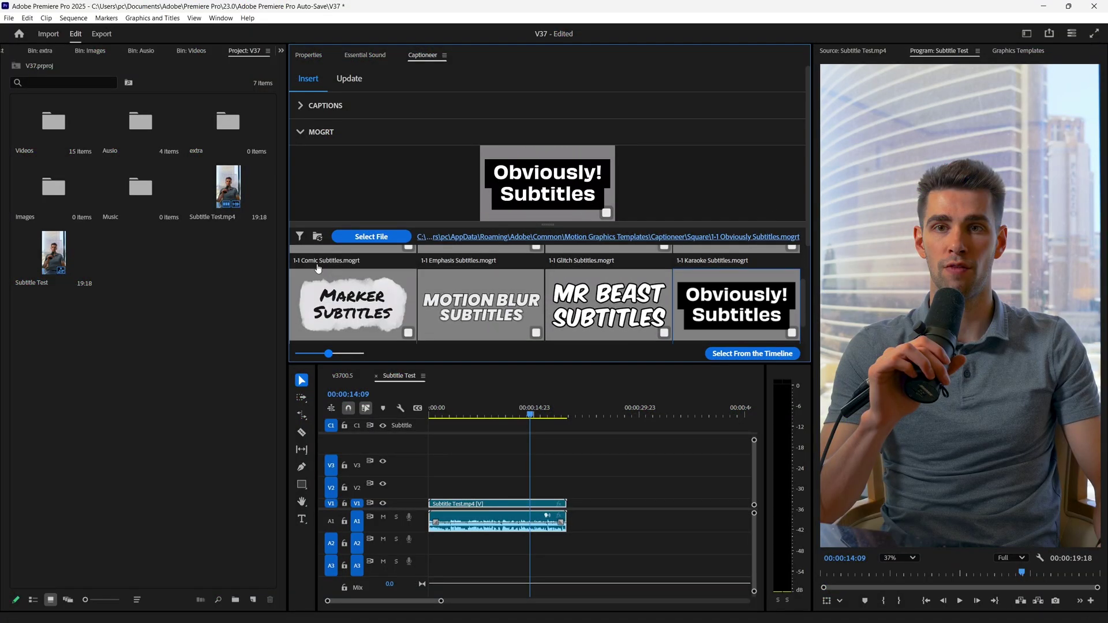
pyautogui.click(304, 137)
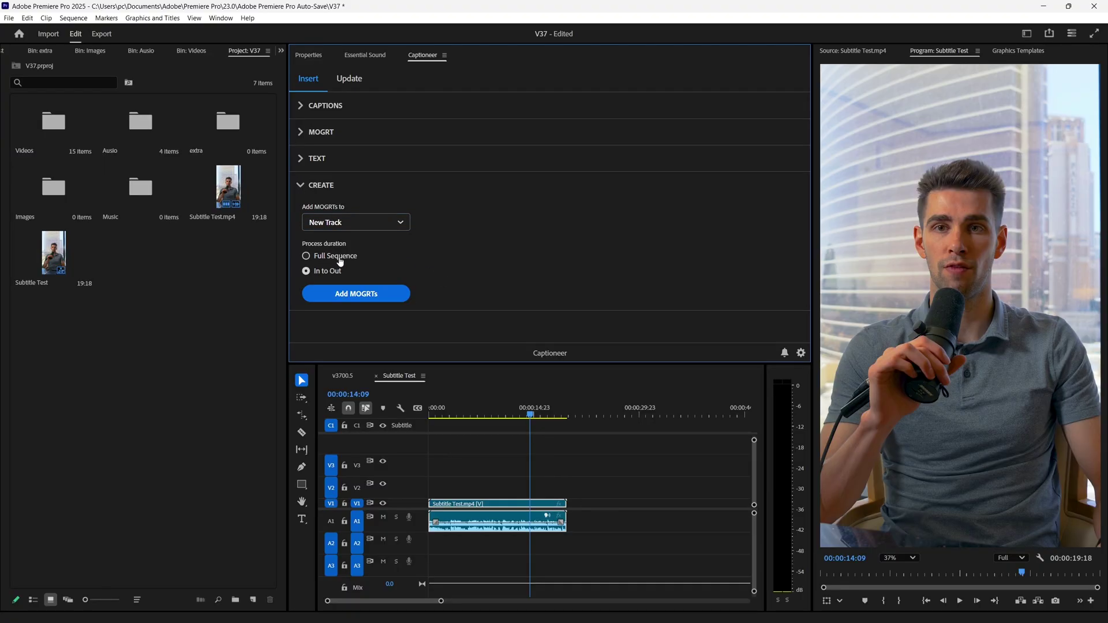
pyautogui.moveTo(455, 407); pyautogui.dragTo(367, 430)
pyautogui.moveTo(456, 419); pyautogui.dragTo(490, 421)
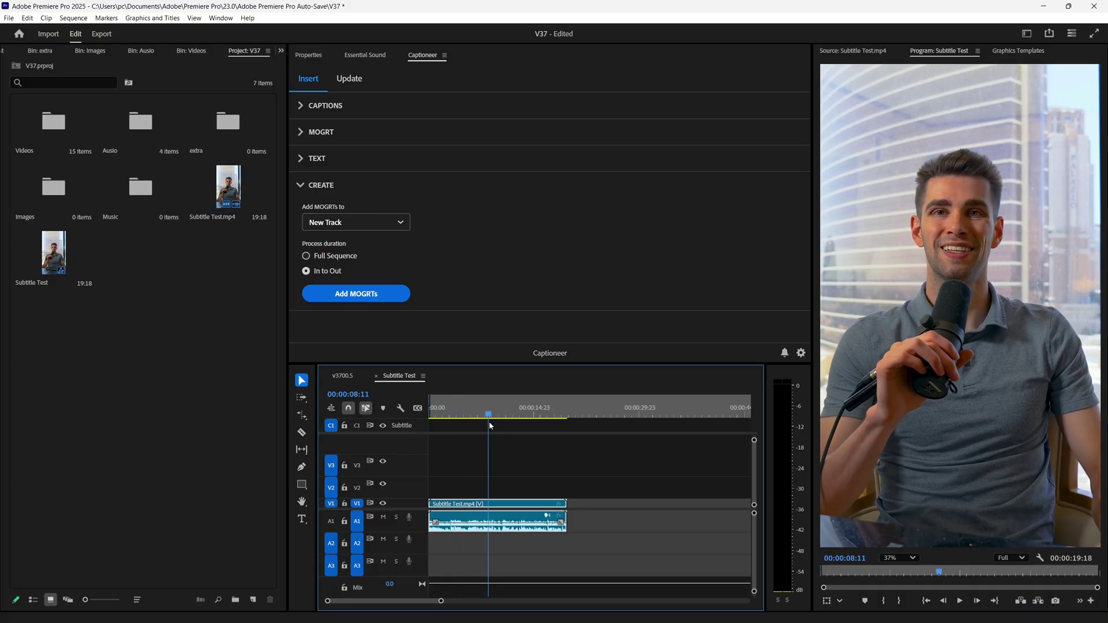
pyautogui.press('o')
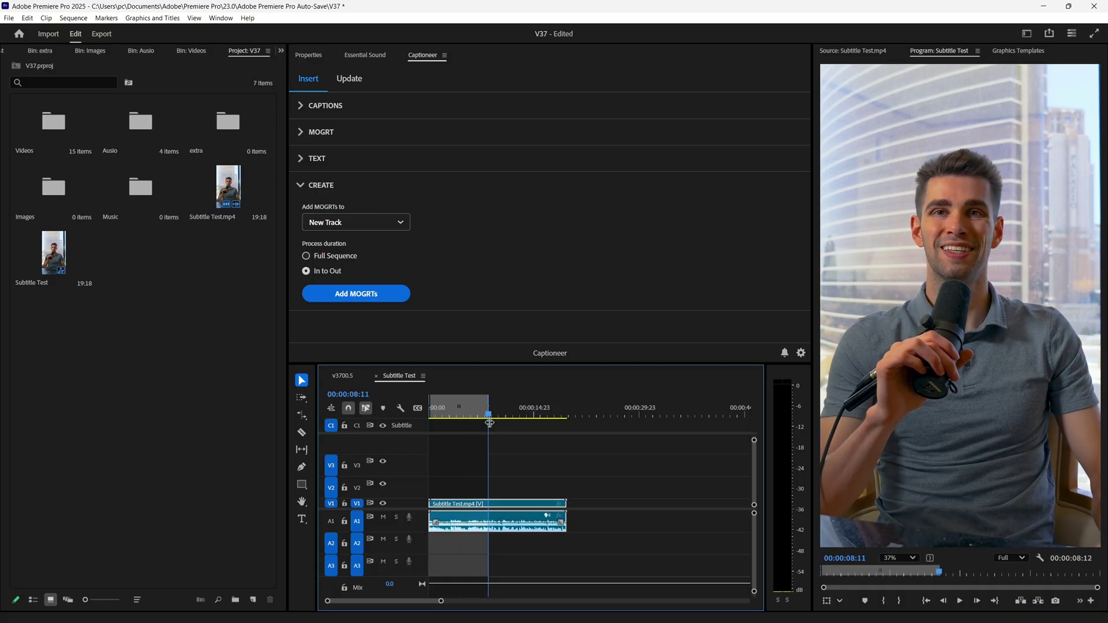
pyautogui.click(322, 263)
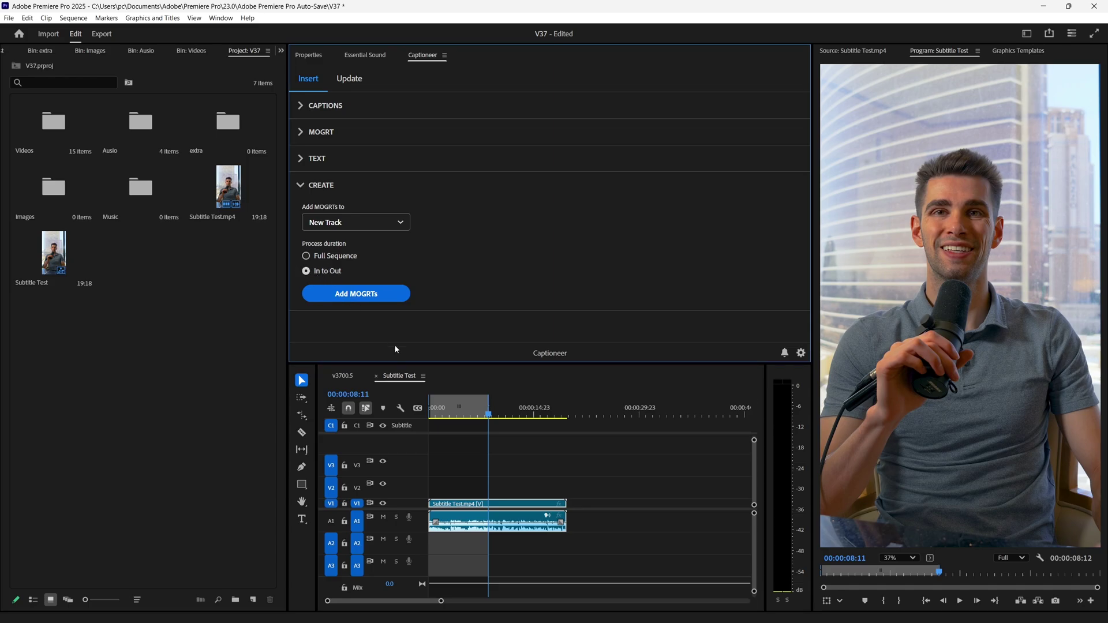
pyautogui.moveTo(479, 419); pyautogui.dragTo(423, 421)
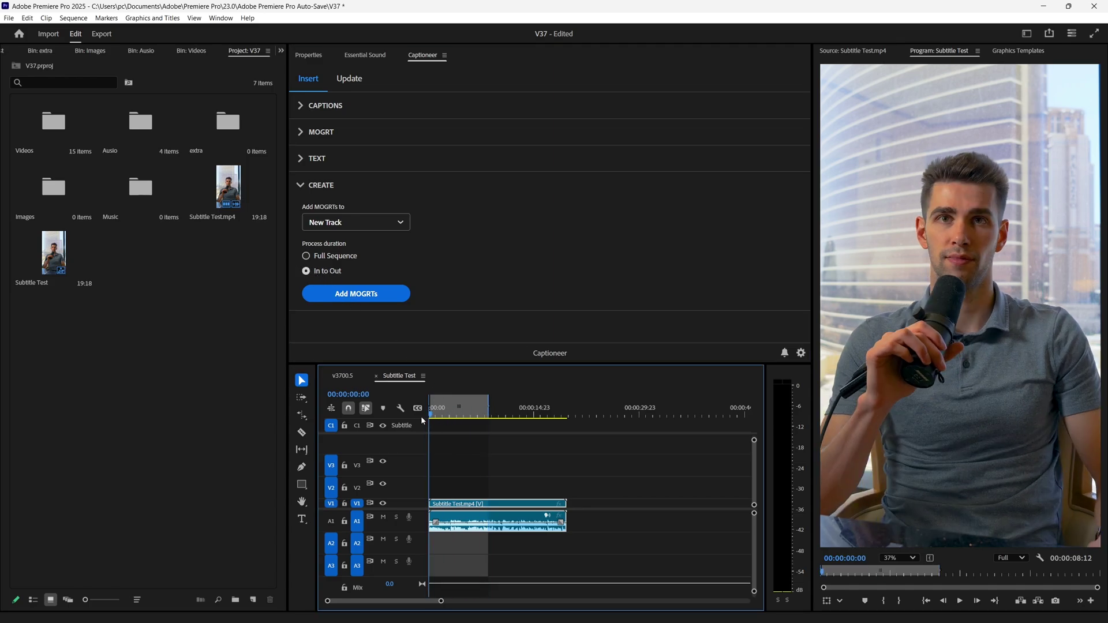
pyautogui.click(307, 258)
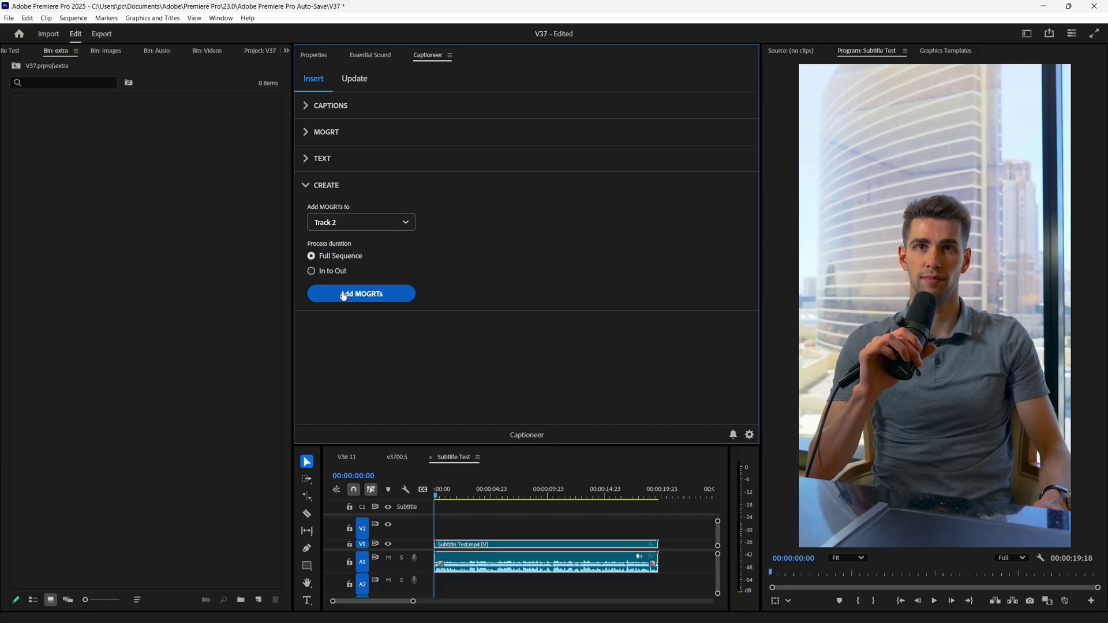
# Add the Obviously Subtitles MOGRTs to track V2 and scrub through the new captions
pyautogui.click(344, 295)
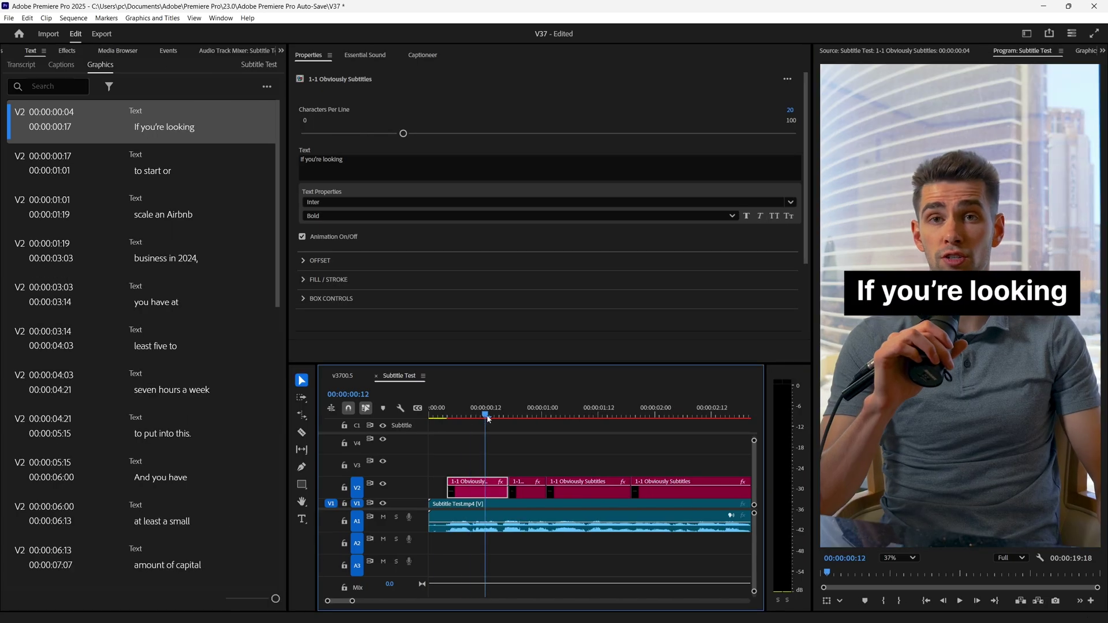
pyautogui.moveTo(485, 416)
pyautogui.mouseDown()
pyautogui.moveTo(453, 415)
pyautogui.moveTo(476, 420)
pyautogui.mouseUp()
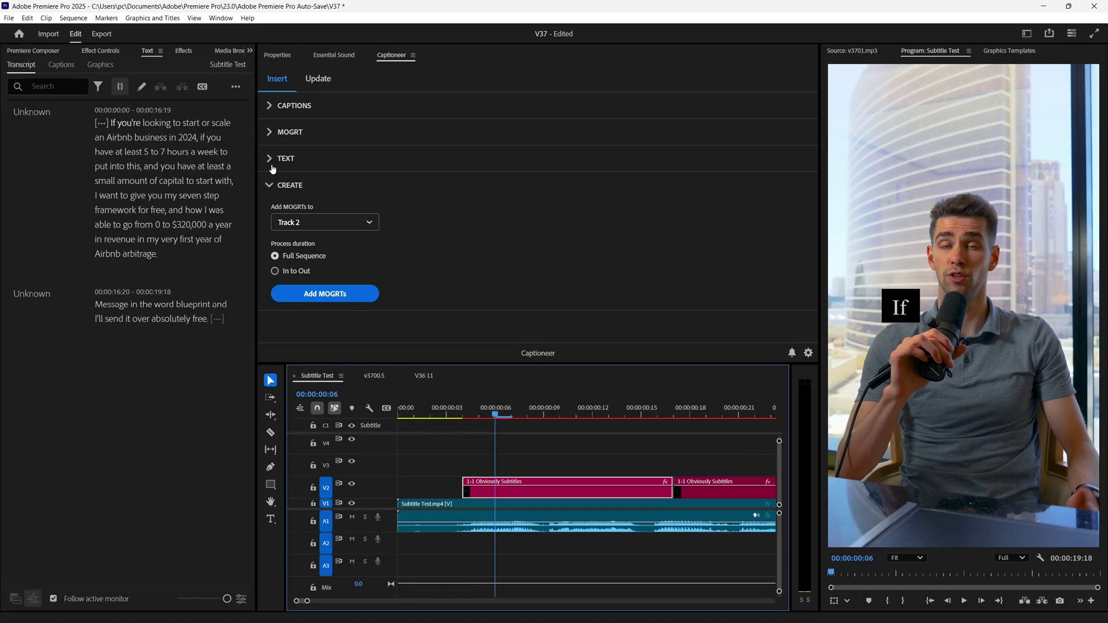
# Change the subtitle font from 04b03 to Montserrat Bold
pyautogui.click(277, 57)
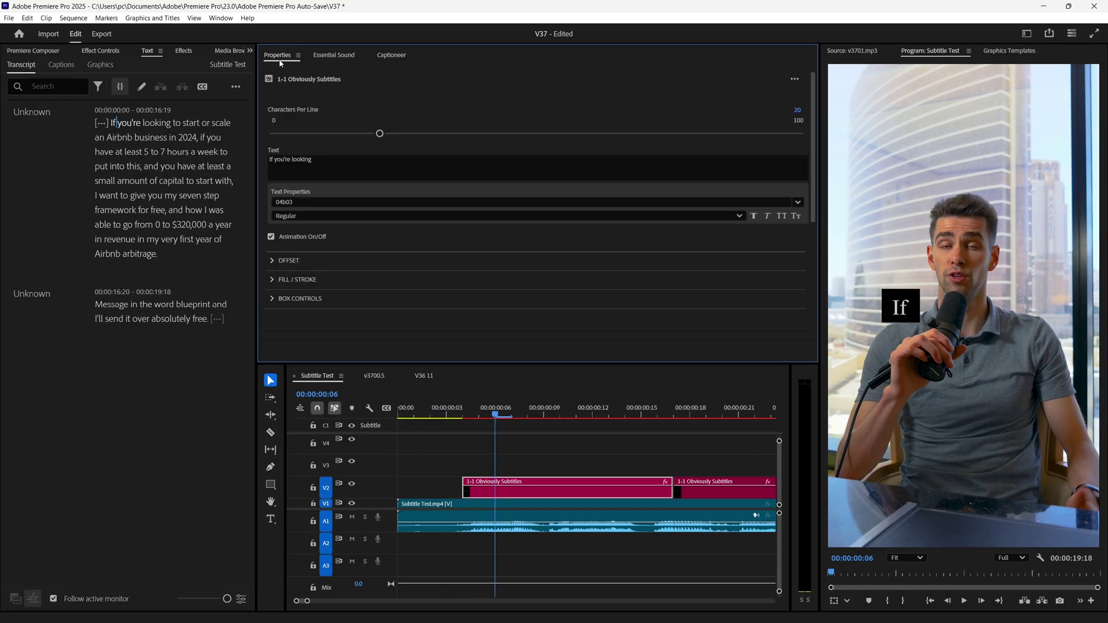
pyautogui.click(273, 261)
pyautogui.click(271, 276)
pyautogui.scroll(-2, 383, 300)
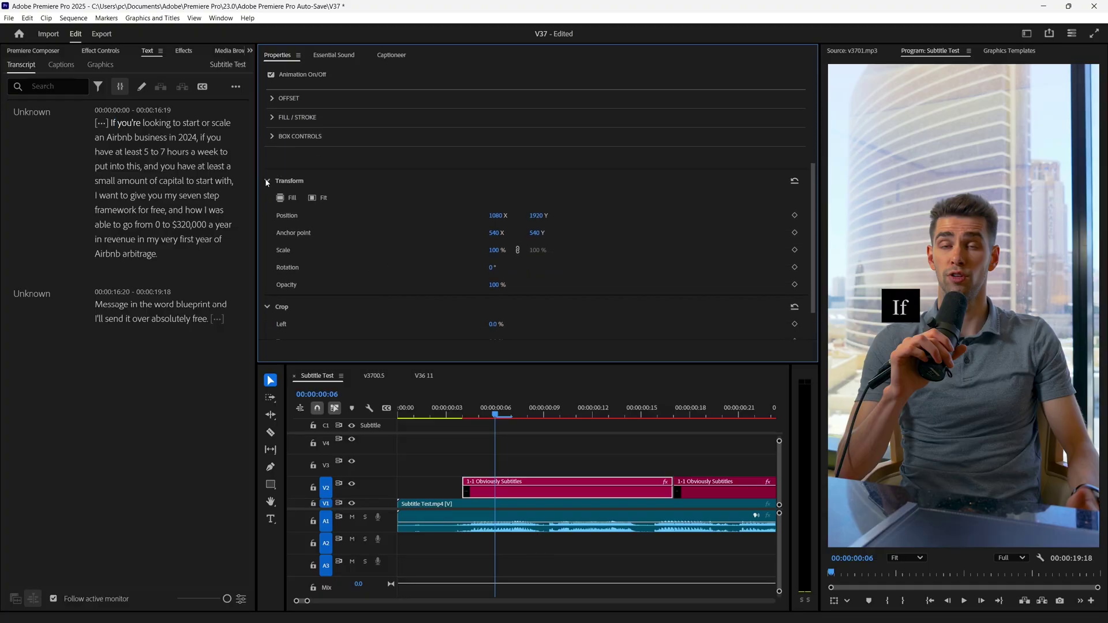
pyautogui.click(266, 182)
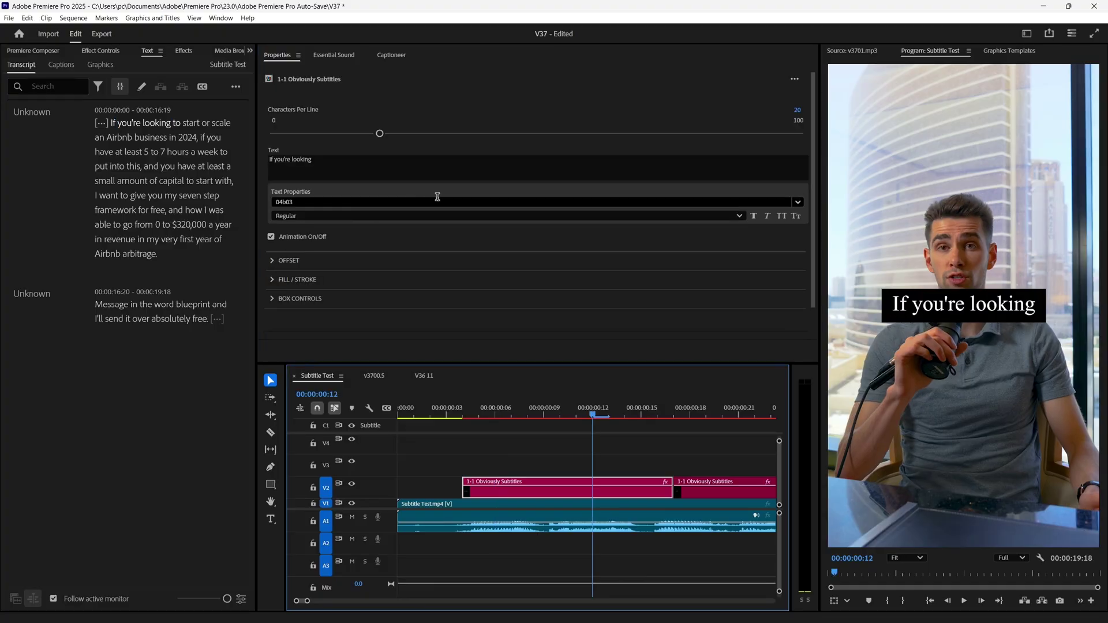
pyautogui.click(439, 200)
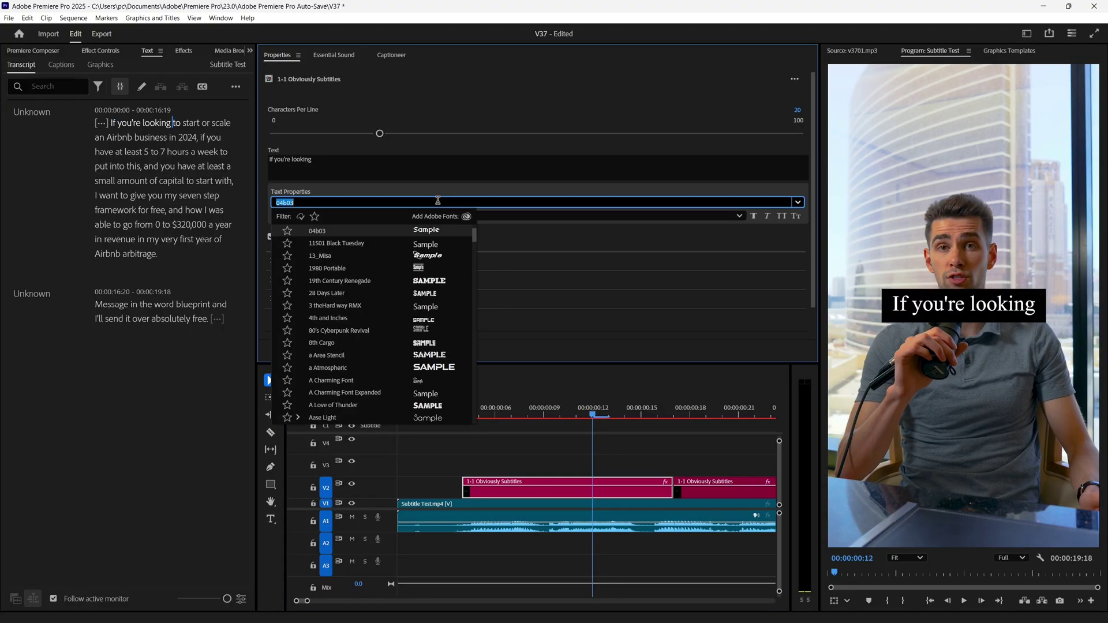
pyautogui.write('INTER')
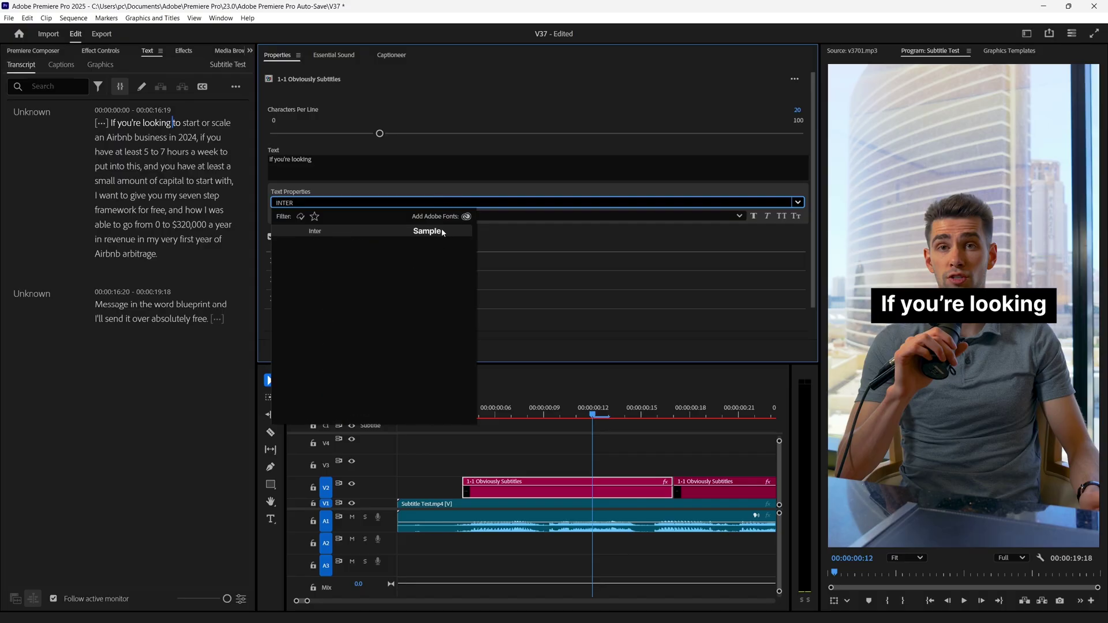
pyautogui.press('Escape')
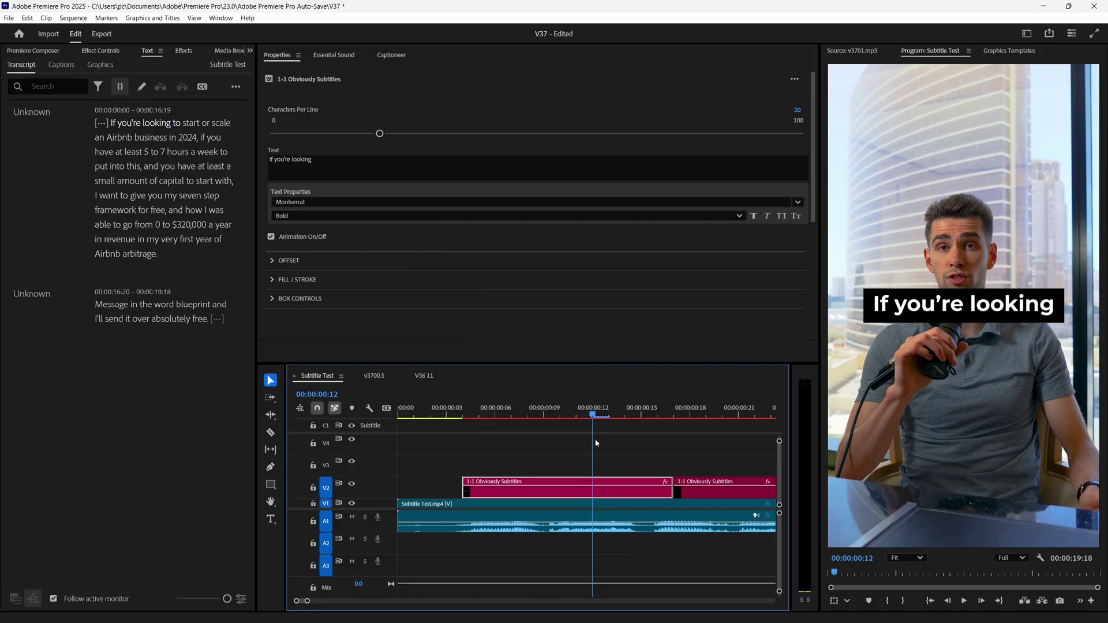
# Switch off the caption's Animation On/Off option and preview the opening
pyautogui.click(273, 242)
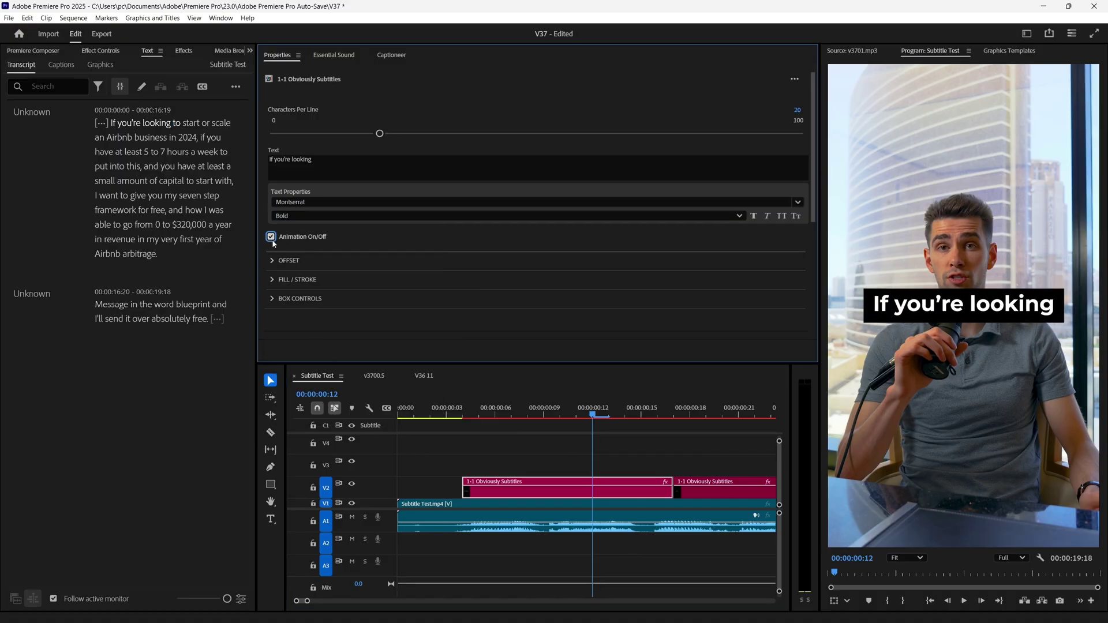
pyautogui.click(558, 424)
pyautogui.press('Left')
pyautogui.press('Left')
pyautogui.press('Left')
pyautogui.press('Left')
pyautogui.press('Left')
pyautogui.press('Left')
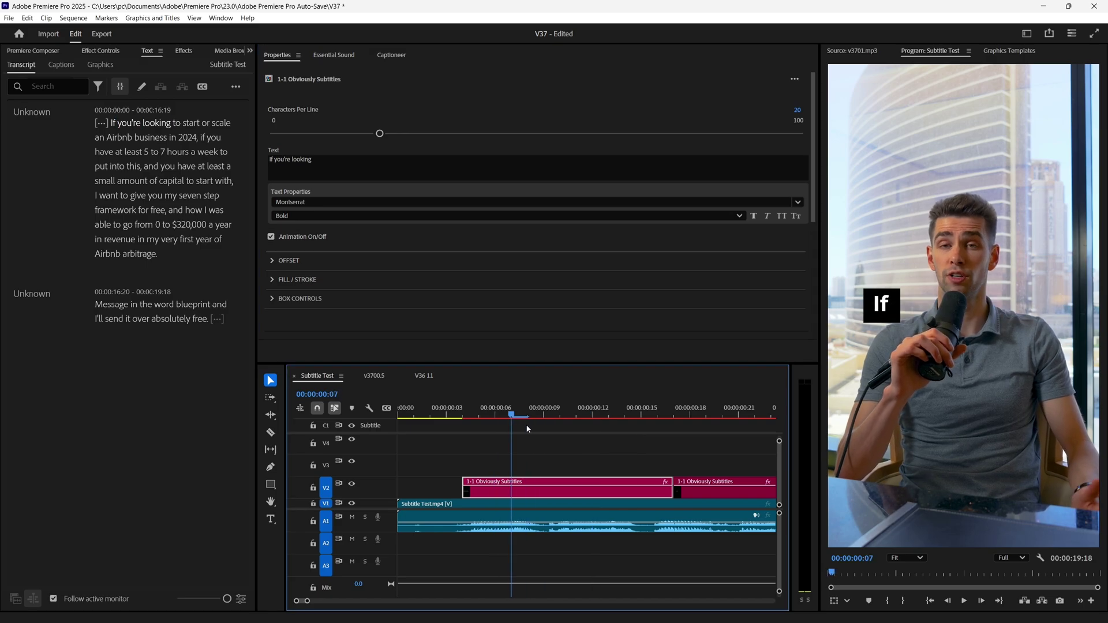
pyautogui.press('Right')
pyautogui.press('Right')
pyautogui.press('Right')
pyautogui.press('Right')
pyautogui.press('Right')
pyautogui.press('Right')
pyautogui.click(274, 243)
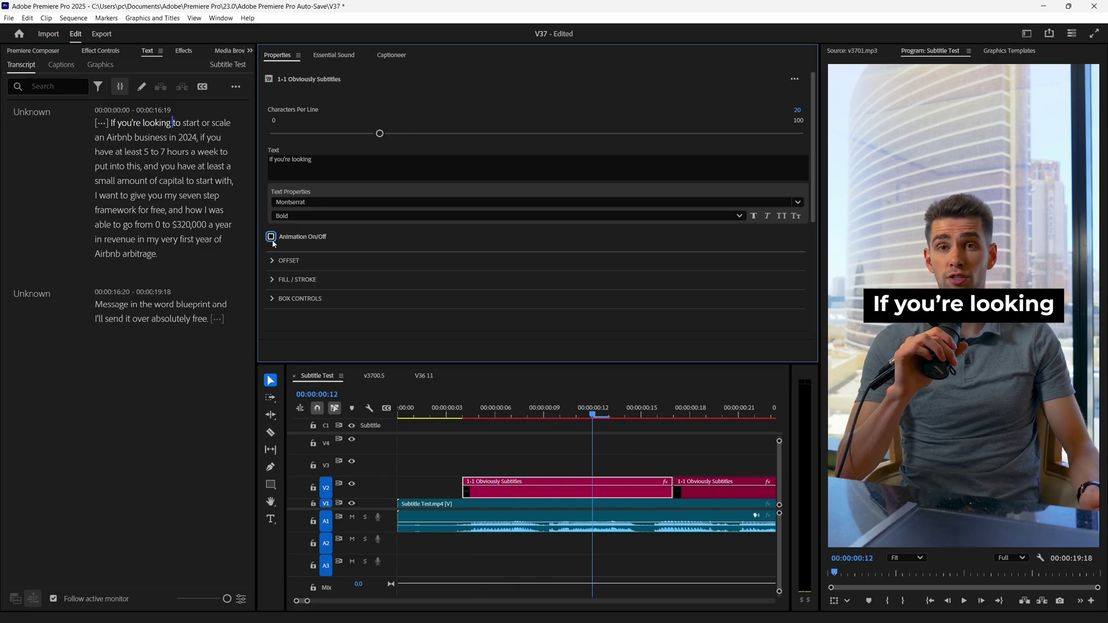
pyautogui.moveTo(488, 412); pyautogui.dragTo(609, 417)
# Move the subtitle lower in the frame with Offset Y 215
pyautogui.click(271, 261)
pyautogui.scroll(-2, 308, 275)
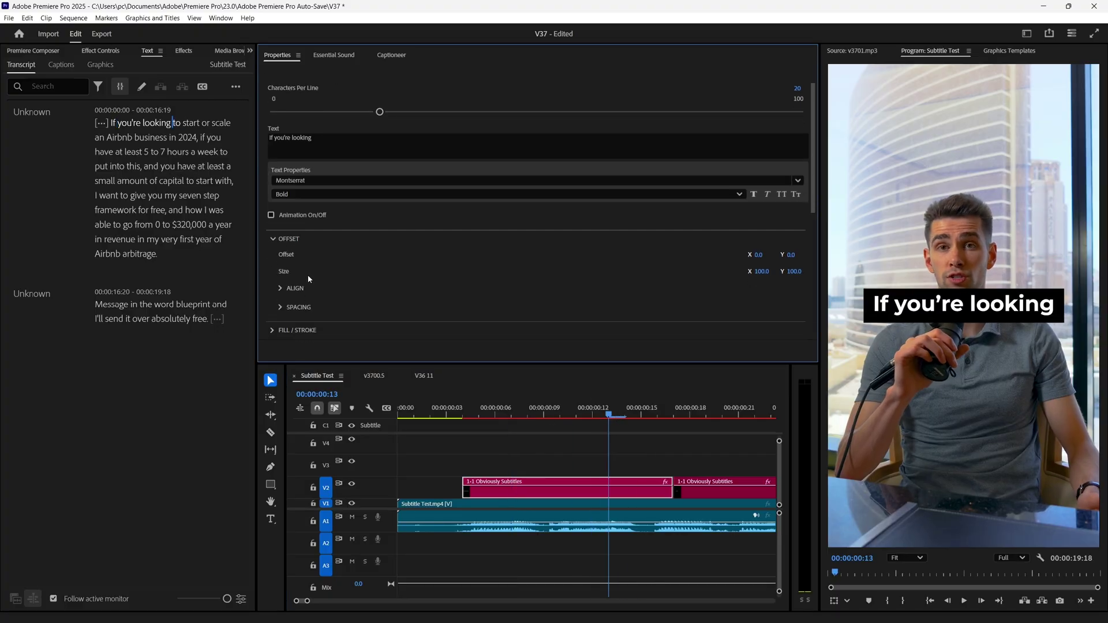
pyautogui.moveTo(761, 234)
pyautogui.mouseDown()
pyautogui.moveTo(727, 233)
pyautogui.moveTo(774, 233)
pyautogui.moveTo(759, 233)
pyautogui.mouseUp()
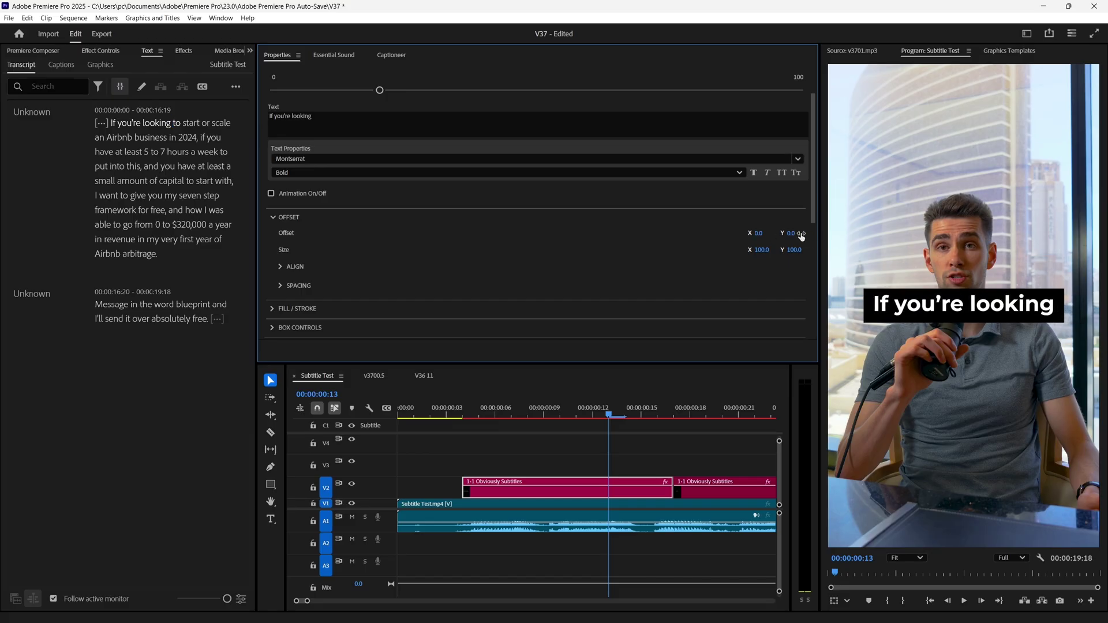
pyautogui.moveTo(793, 234); pyautogui.dragTo(846, 233)
# Set the subtitle's line spacing to 2 and character spacing to 17
pyautogui.moveTo(452, 135); pyautogui.dragTo(309, 135)
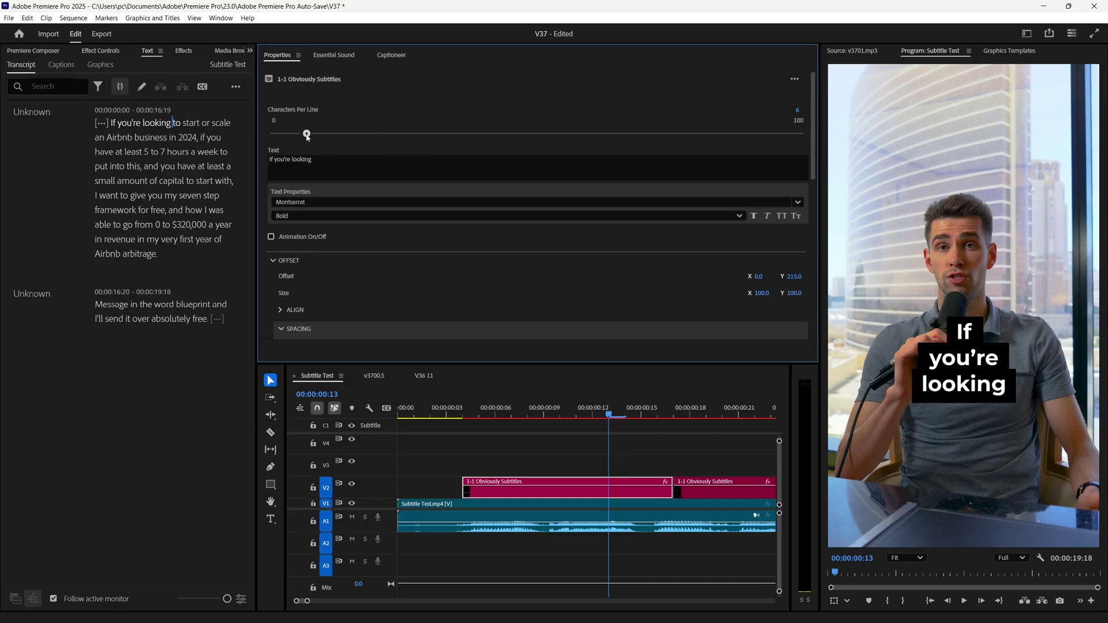
pyautogui.scroll(-5, 584, 263)
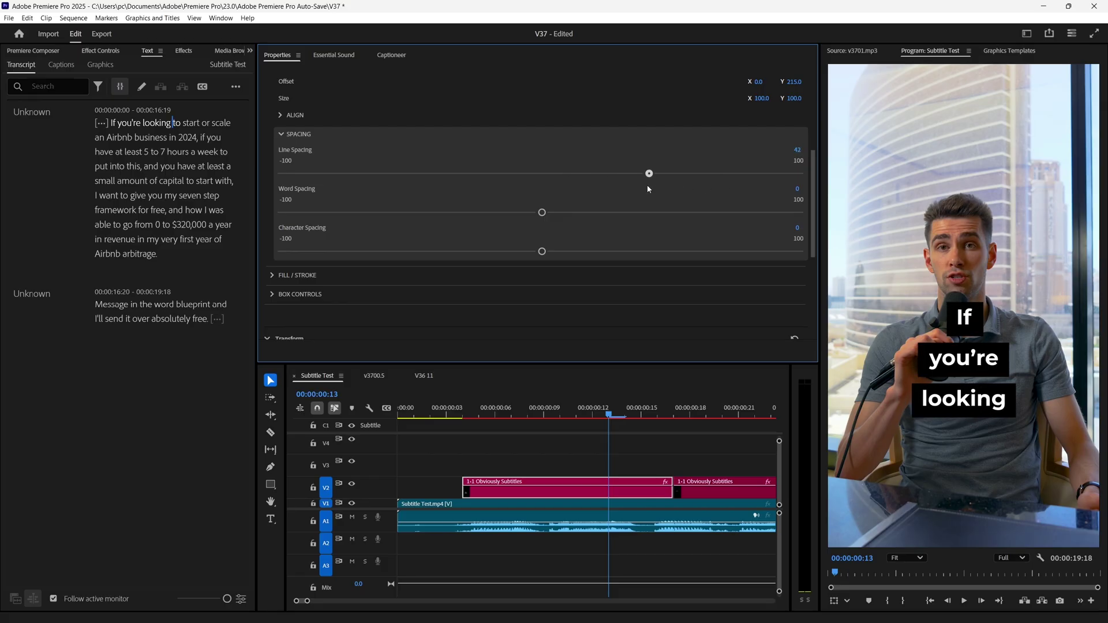
pyautogui.moveTo(645, 188); pyautogui.dragTo(572, 213)
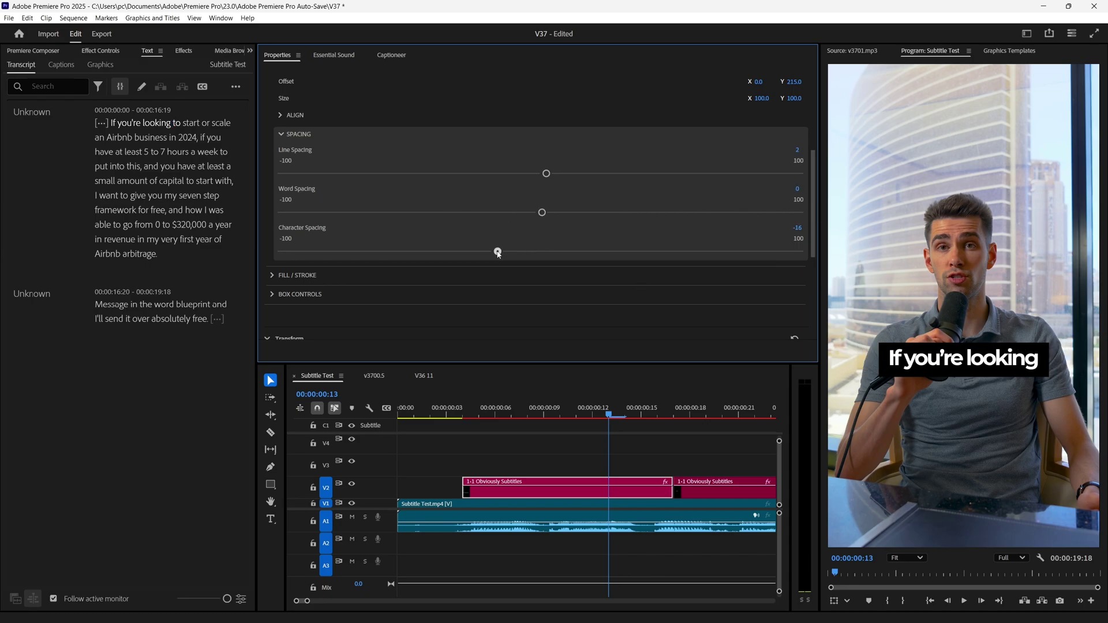
pyautogui.moveTo(488, 254); pyautogui.dragTo(666, 254)
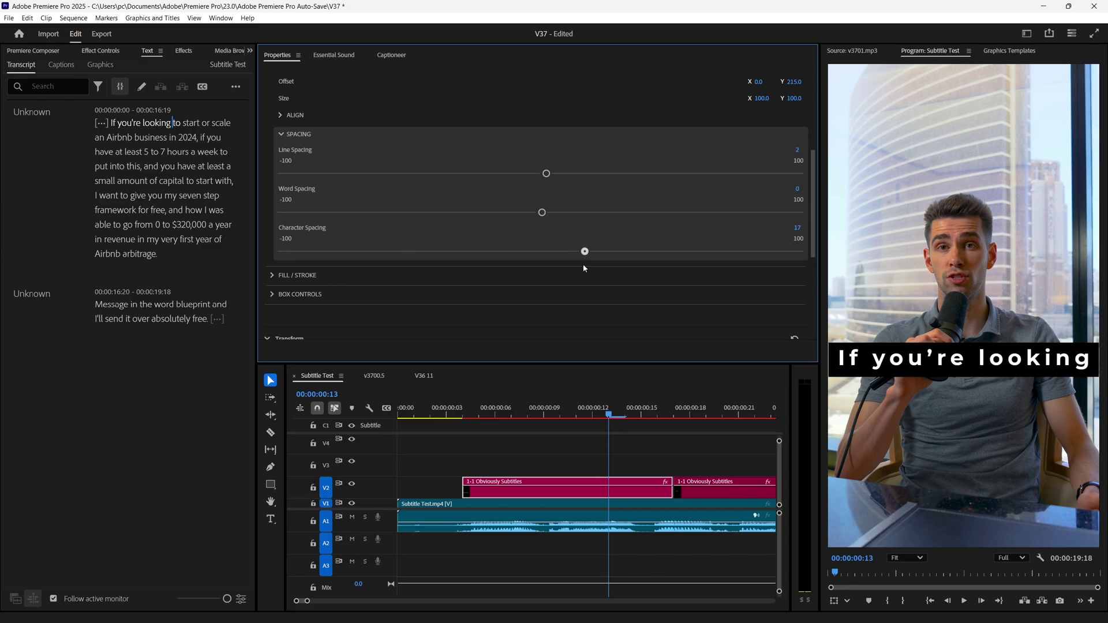
# Give the subtitle text a yellow fill and a white stroke color
pyautogui.click(273, 130)
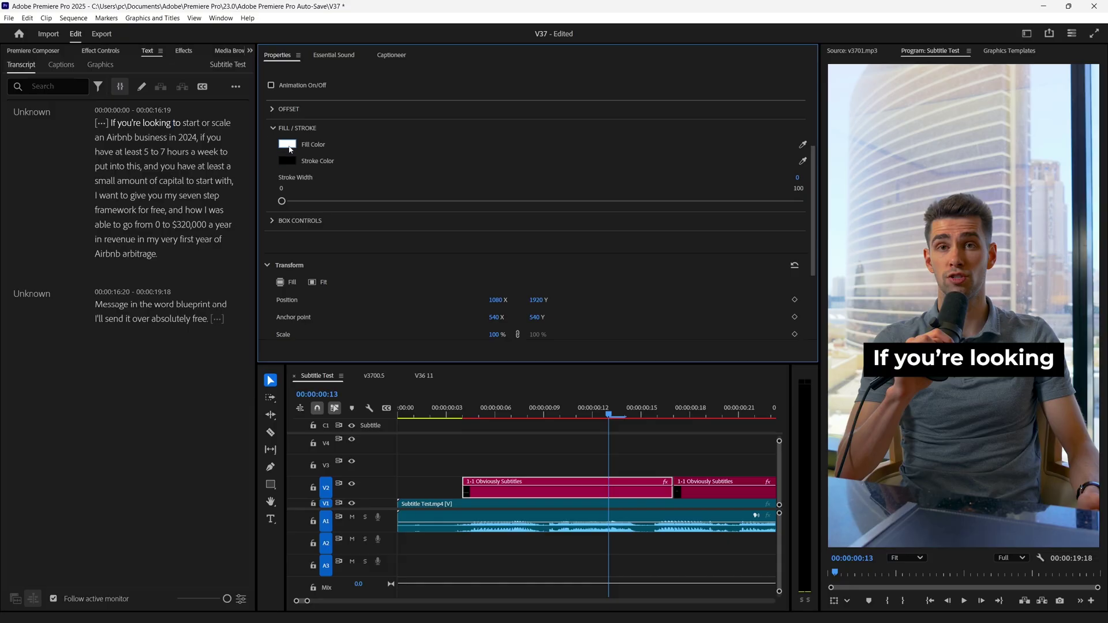
pyautogui.click(288, 144)
pyautogui.moveTo(574, 238); pyautogui.dragTo(573, 259)
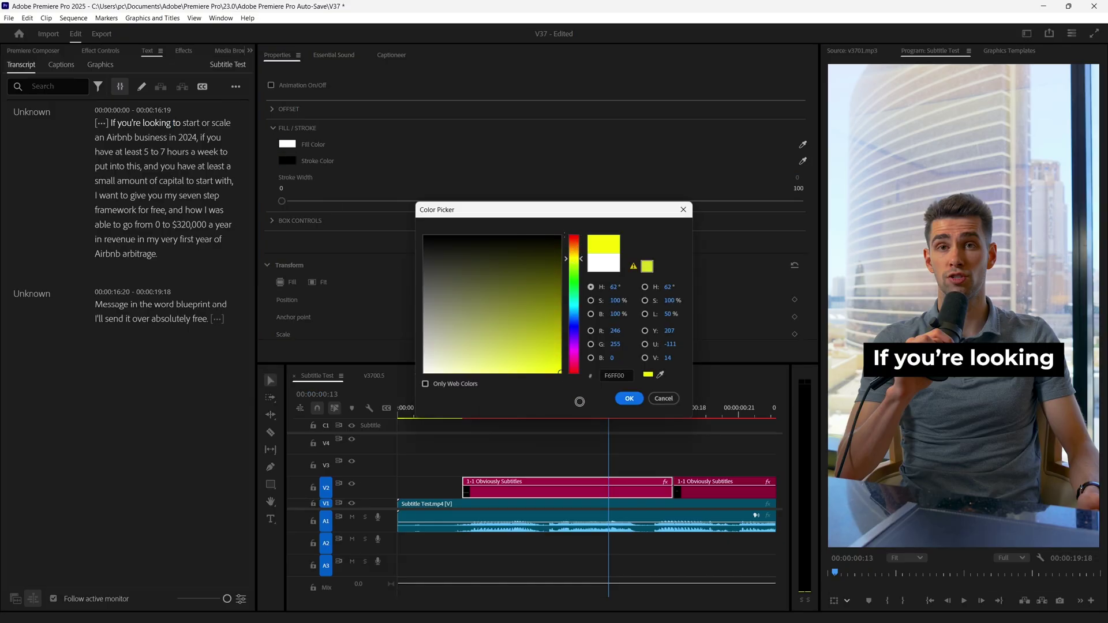
pyautogui.click(629, 398)
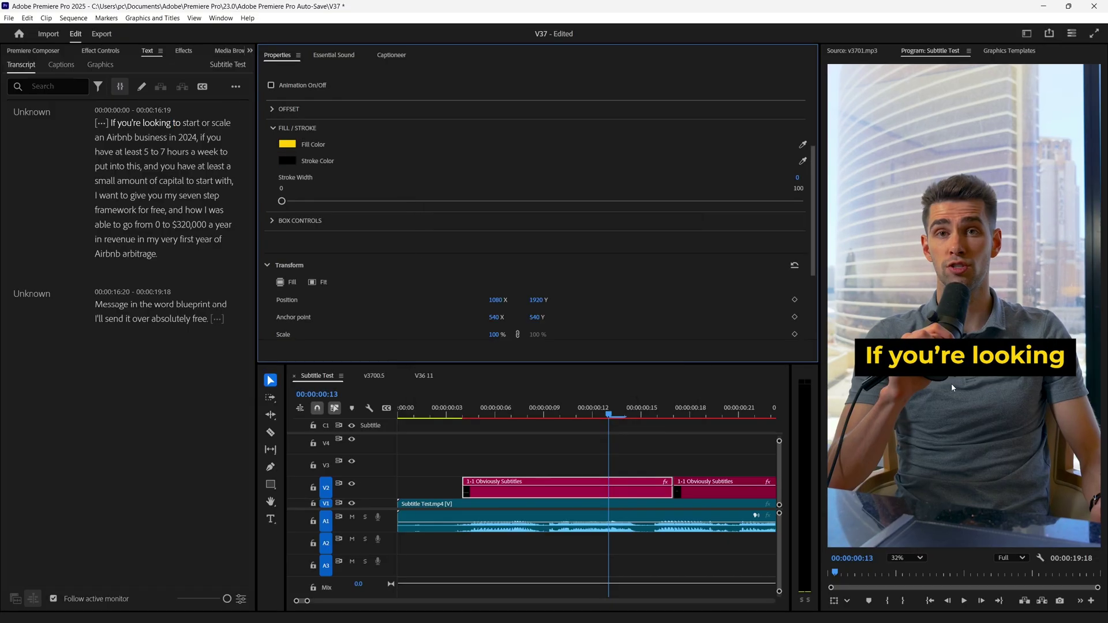
pyautogui.click(288, 160)
pyautogui.click(629, 398)
# Increase the Stroke Width to give the text an outline
pyautogui.scroll(3, 932, 410)
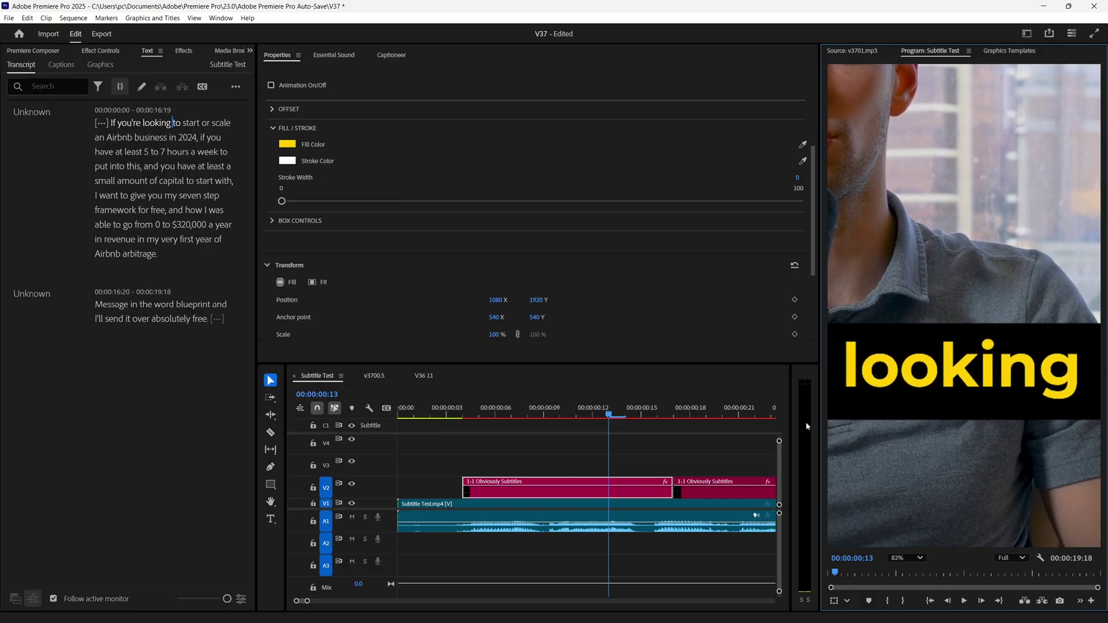
pyautogui.hscroll(-5, 993, 439)
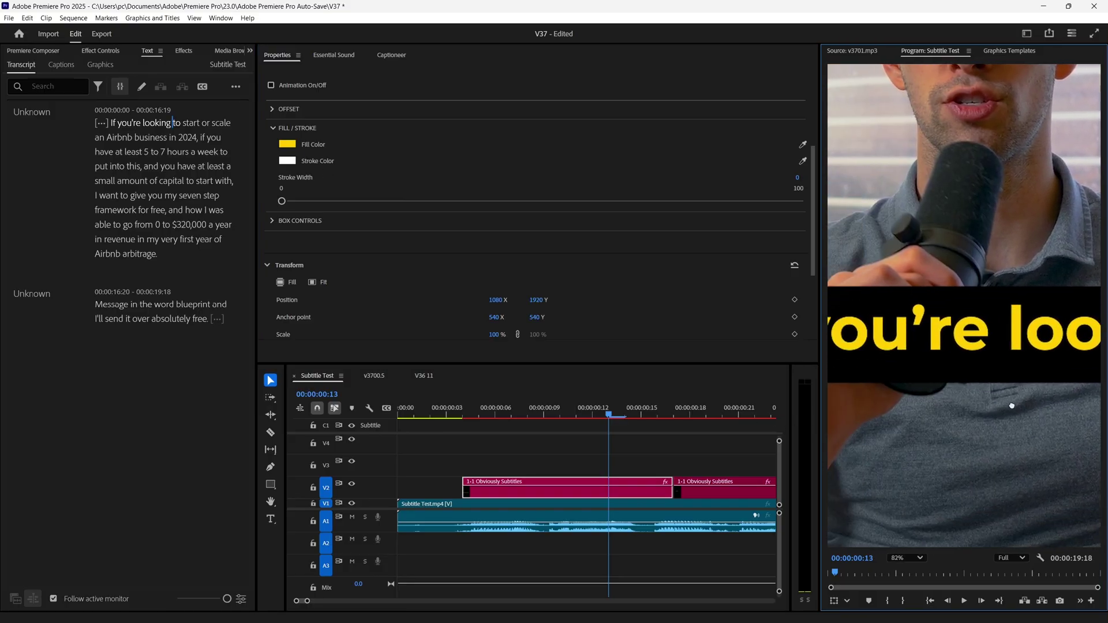
pyautogui.hscroll(-2, 943, 454)
pyautogui.moveTo(282, 201); pyautogui.dragTo(287, 202)
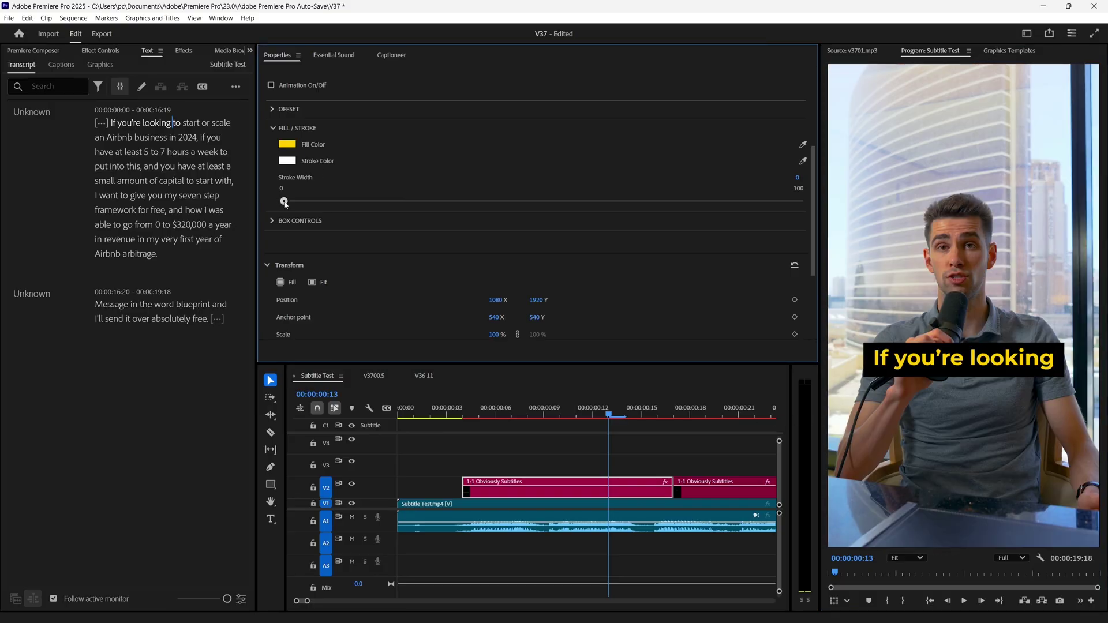
pyautogui.scroll(6, 1055, 394)
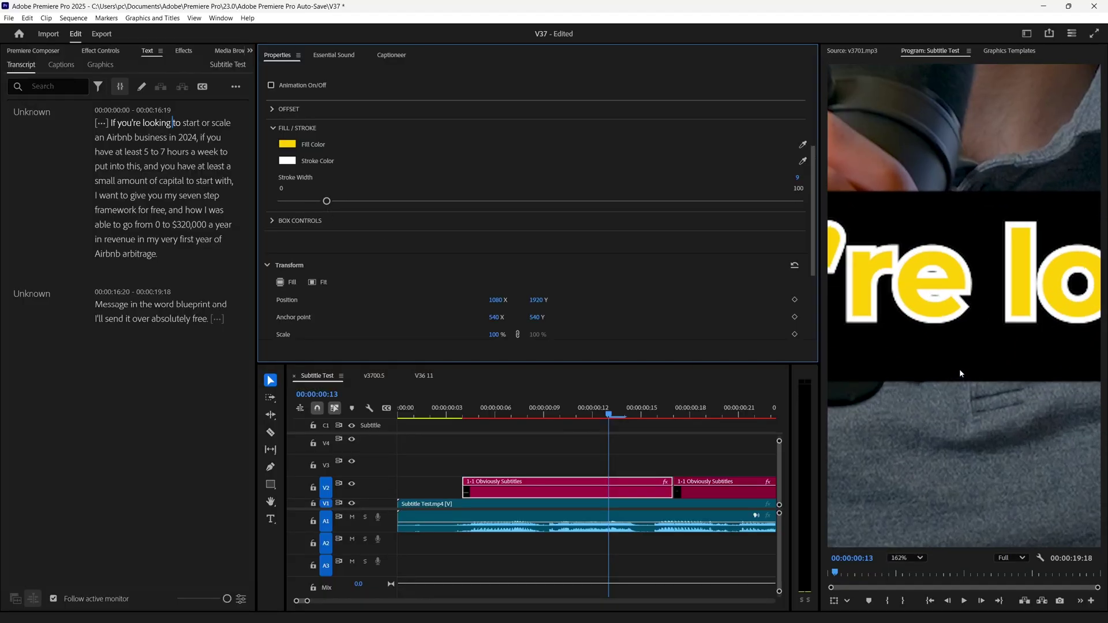
pyautogui.scroll(-4, 1055, 394)
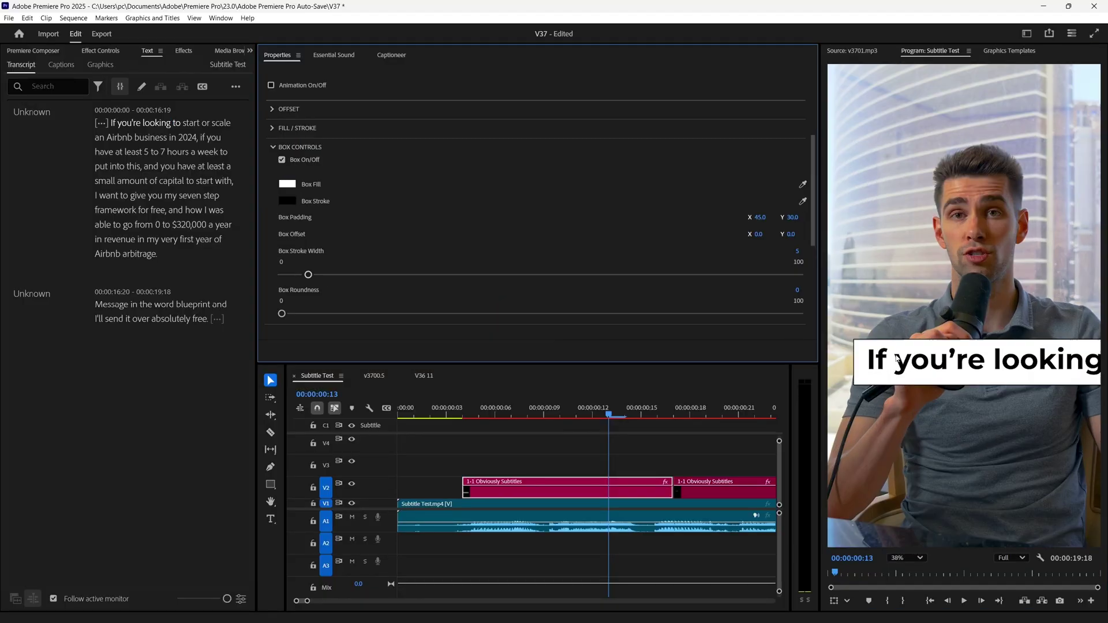
pyautogui.scroll(3, 984, 399)
# Thicken the caption box outline to width 9, round its corners, and choose Arch Subtitles
pyautogui.moveTo(308, 275); pyautogui.dragTo(553, 276)
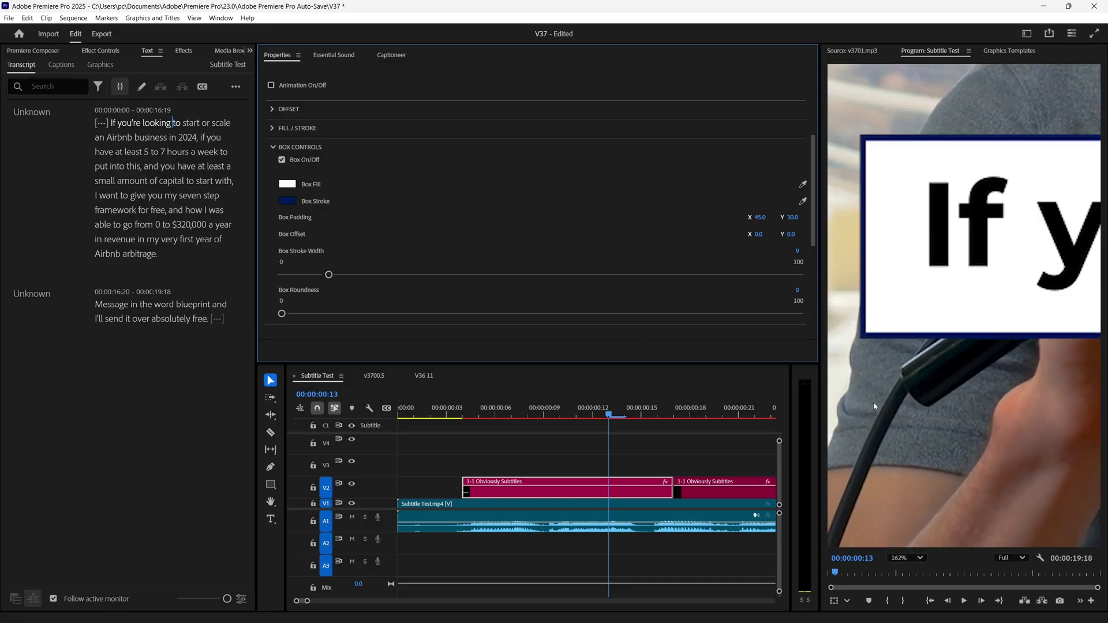
pyautogui.scroll(3, 981, 347)
pyautogui.moveTo(282, 314)
pyautogui.mouseDown()
pyautogui.moveTo(826, 331)
pyautogui.moveTo(346, 315)
pyautogui.mouseUp()
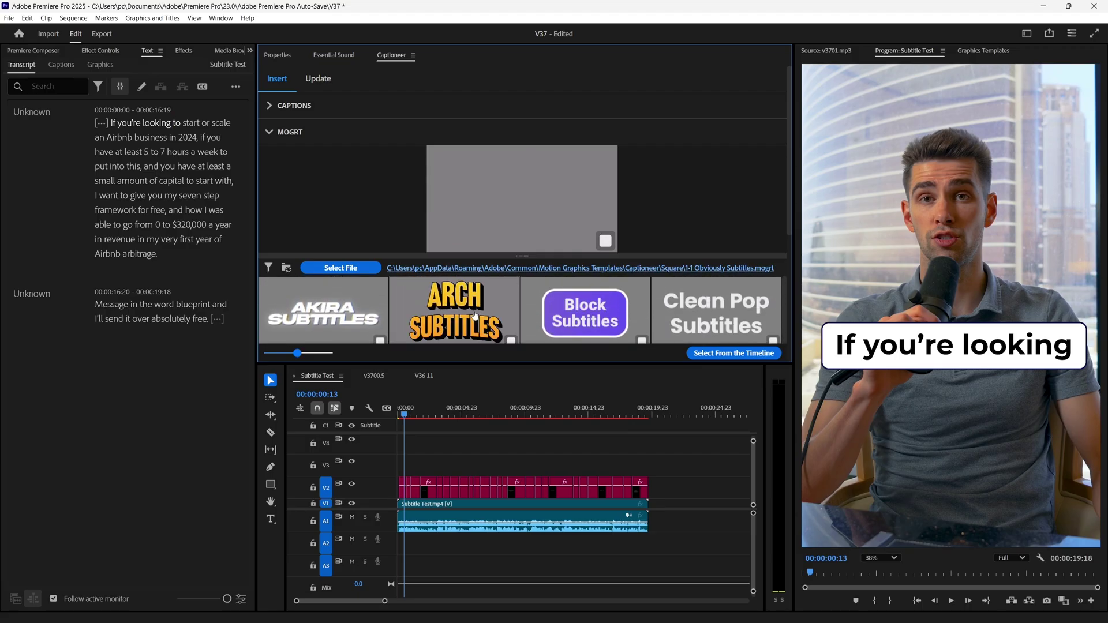
pyautogui.click(475, 314)
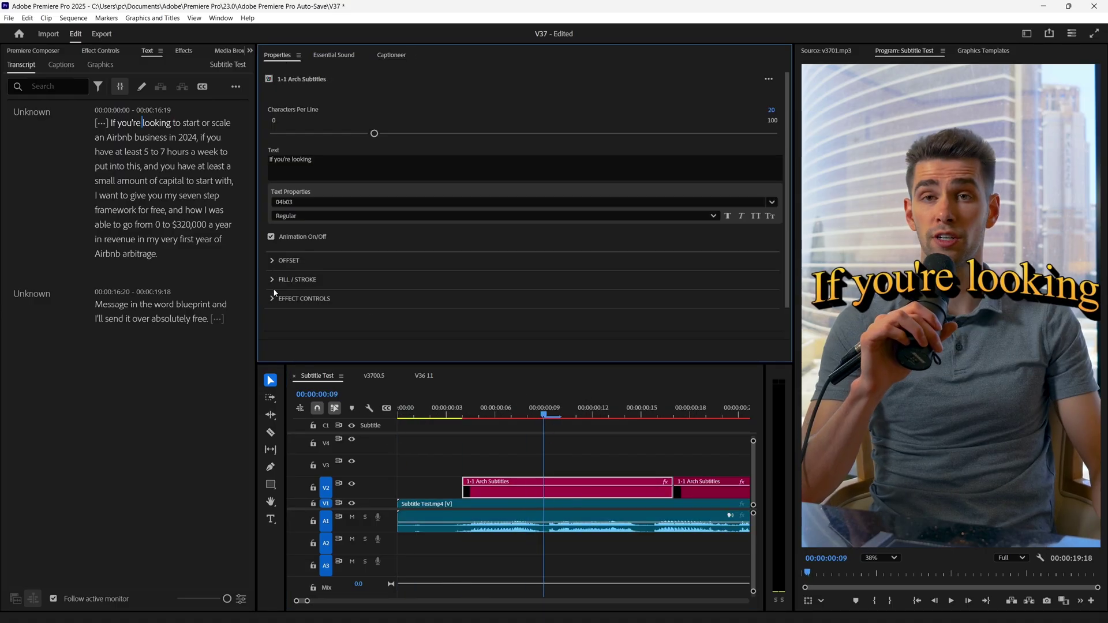
# Set the caption's shadow colour with the eyedropper and lengthen its shadow distance
pyautogui.click(272, 298)
pyautogui.scroll(-3, 398, 279)
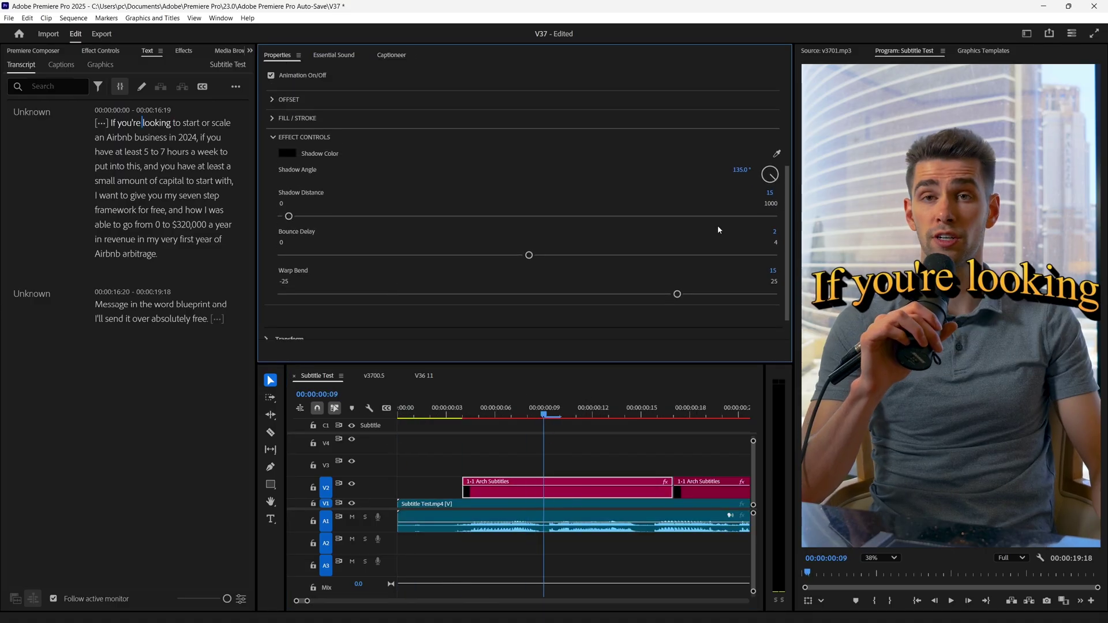
pyautogui.click(777, 153)
pyautogui.click(924, 283)
pyautogui.moveTo(288, 216); pyautogui.dragTo(322, 218)
pyautogui.click(936, 287)
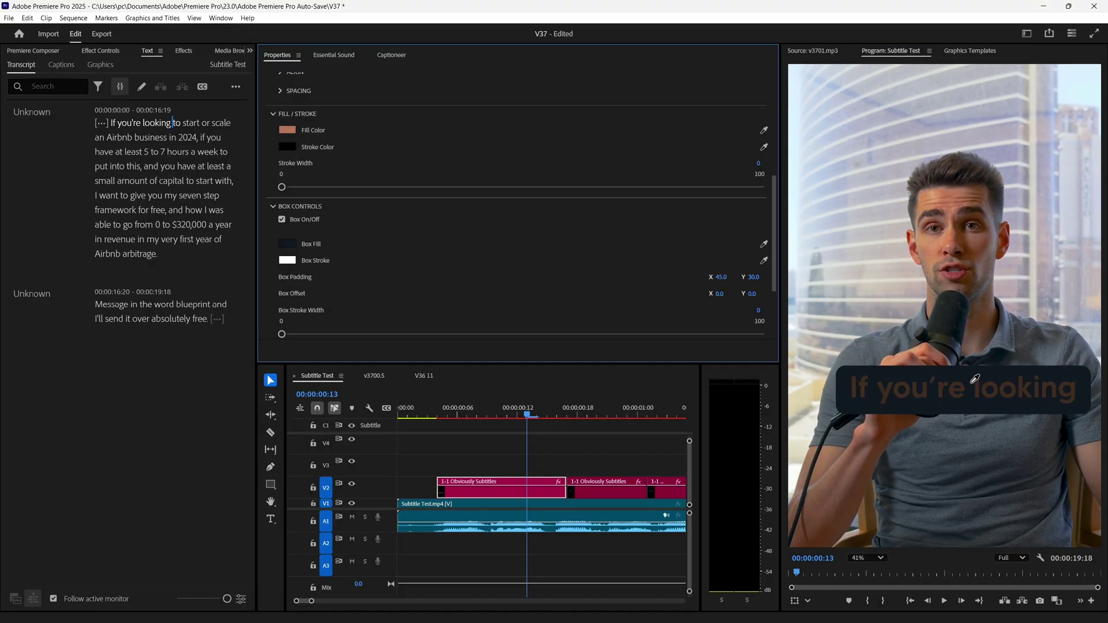
# Copy the restyled caption's 21 properties in Captioneer's Update tab
pyautogui.click(288, 131)
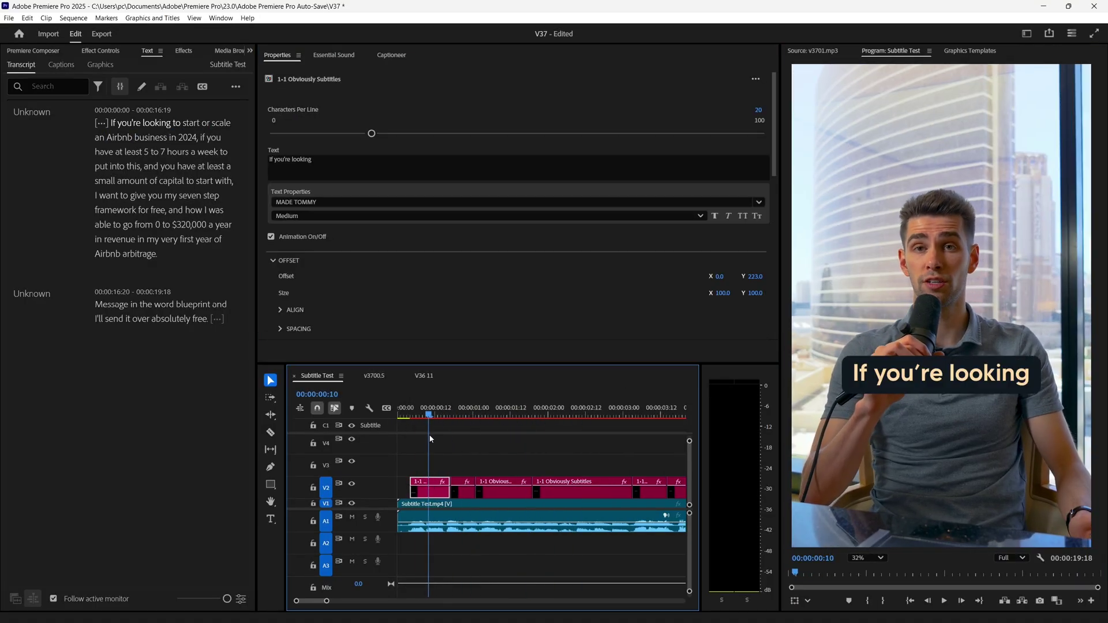
pyautogui.moveTo(430, 439)
pyautogui.mouseDown()
pyautogui.moveTo(632, 424)
pyautogui.moveTo(549, 437)
pyautogui.moveTo(721, 435)
pyautogui.moveTo(444, 436)
pyautogui.mouseUp()
pyautogui.click(391, 55)
pyautogui.click(322, 83)
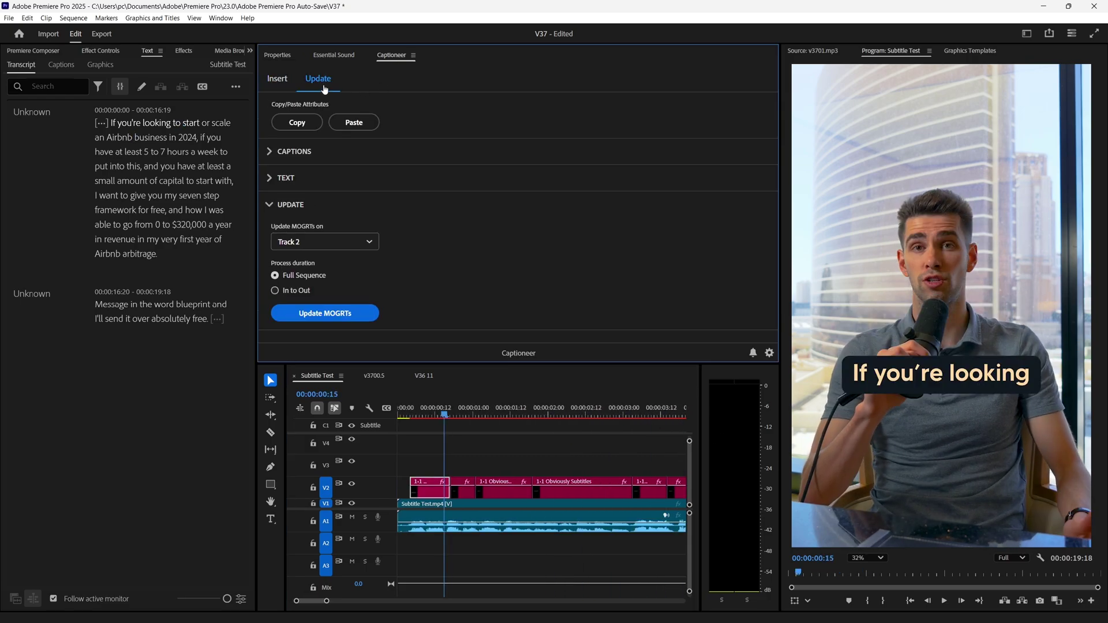
pyautogui.click(293, 128)
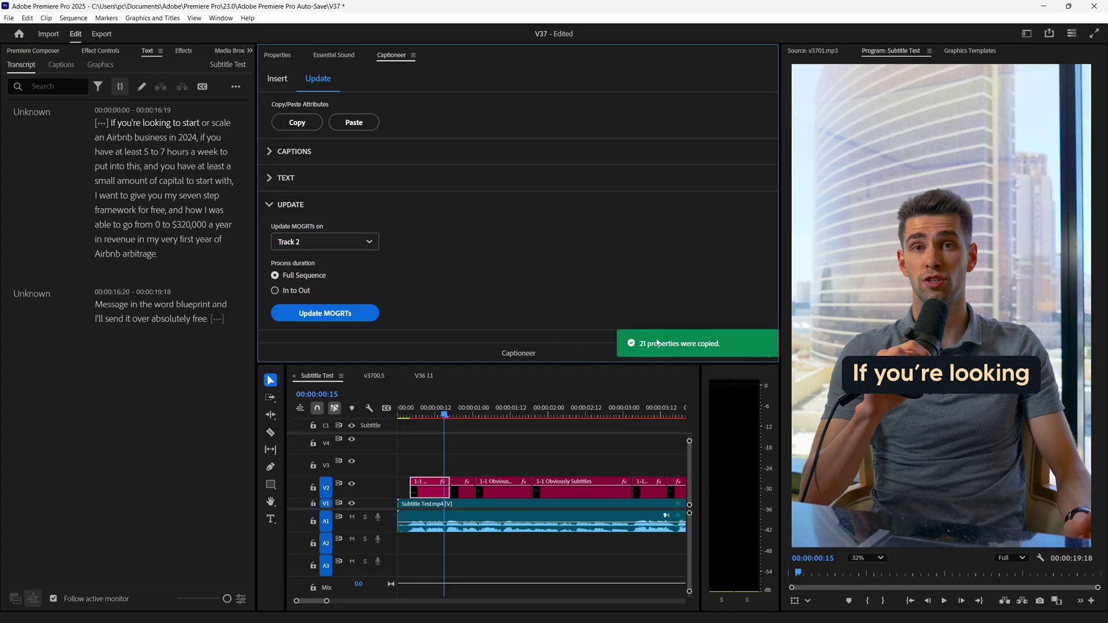
# Select all caption clips on track 2 onward with the forward track select tool
pyautogui.press('-')
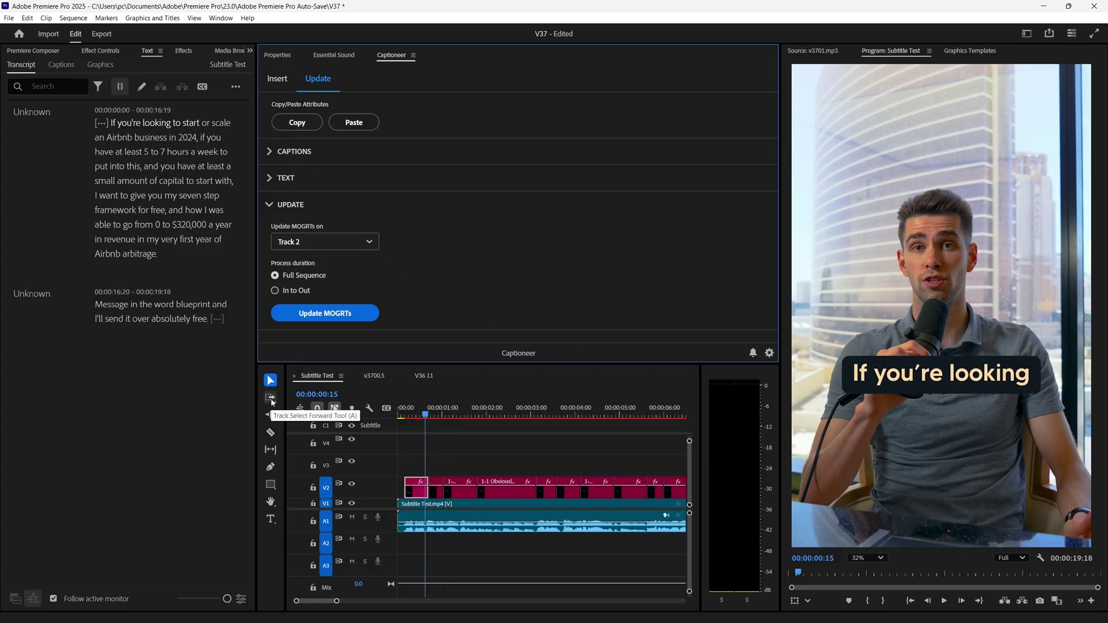
pyautogui.click(271, 401)
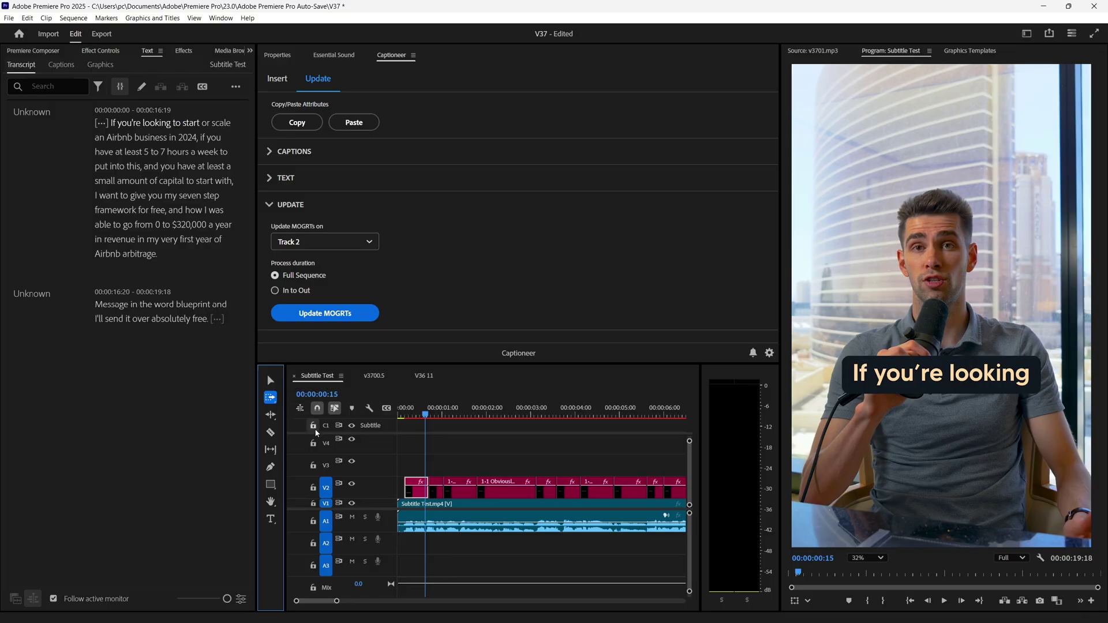
pyautogui.press('shift')
pyautogui.click(437, 486)
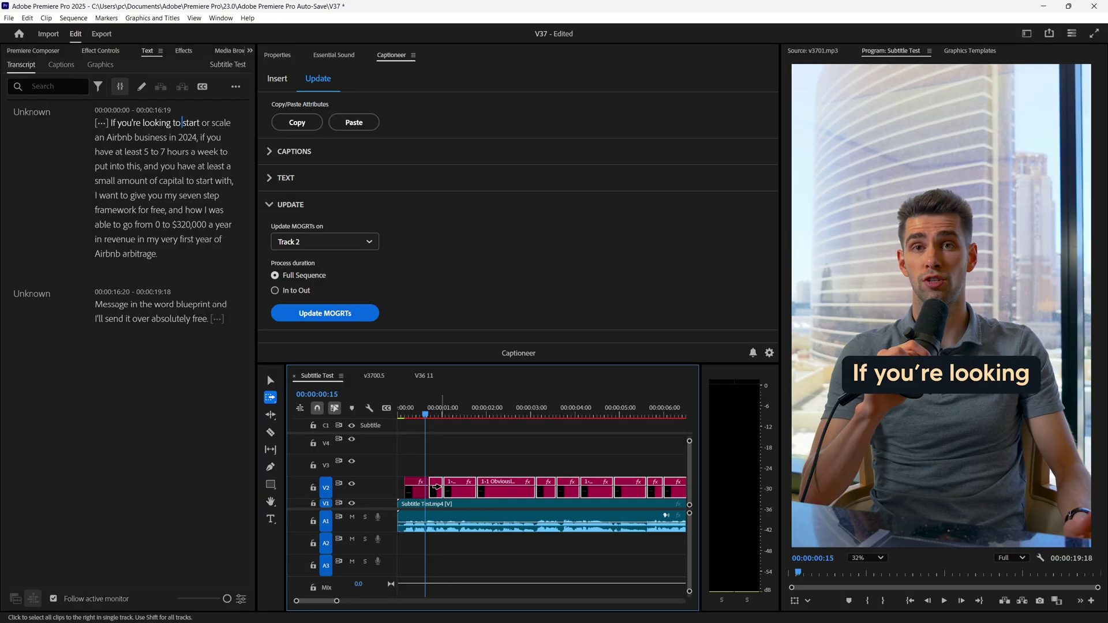
# Zoom out to the whole sequence, return to the Selection tool, and play back the restyled captions
pyautogui.press('-')
pyautogui.press('-')
pyautogui.press('-')
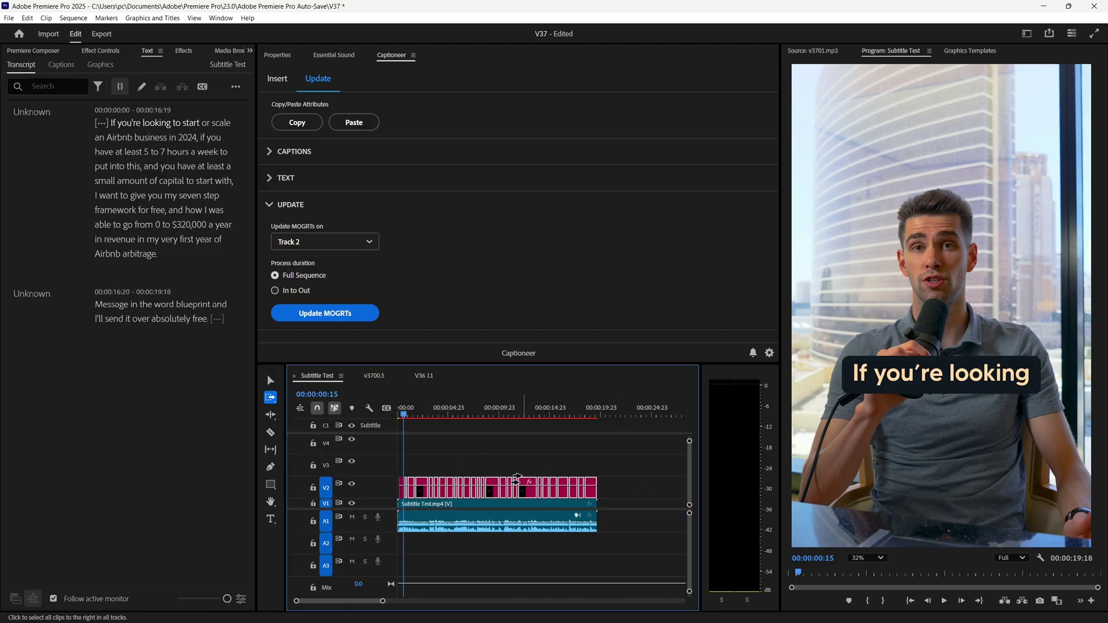
pyautogui.press('v')
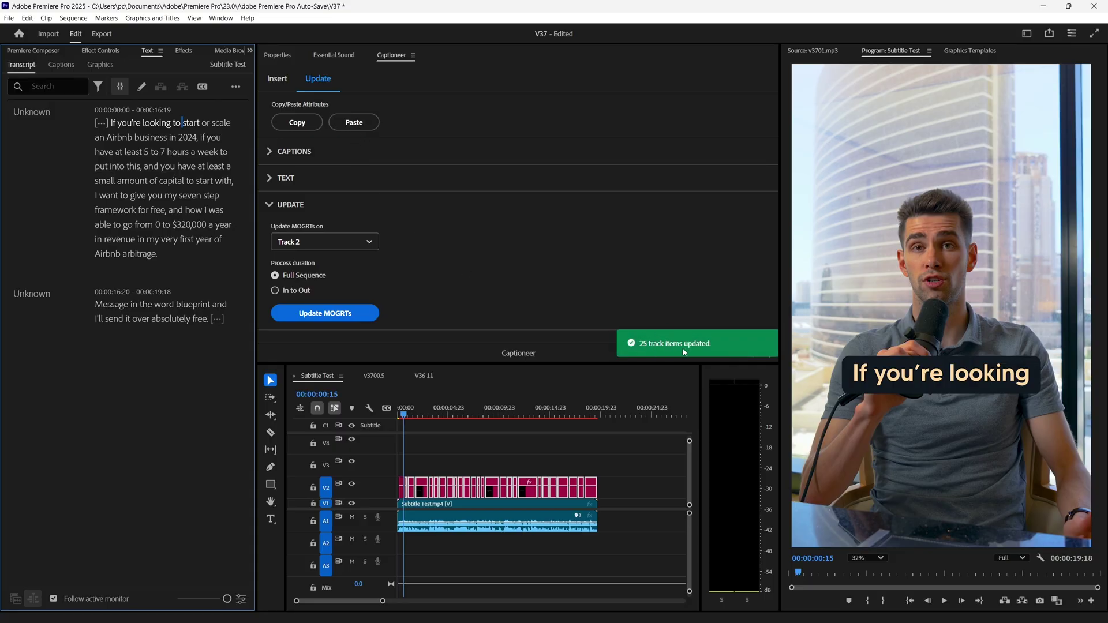
pyautogui.press('space')
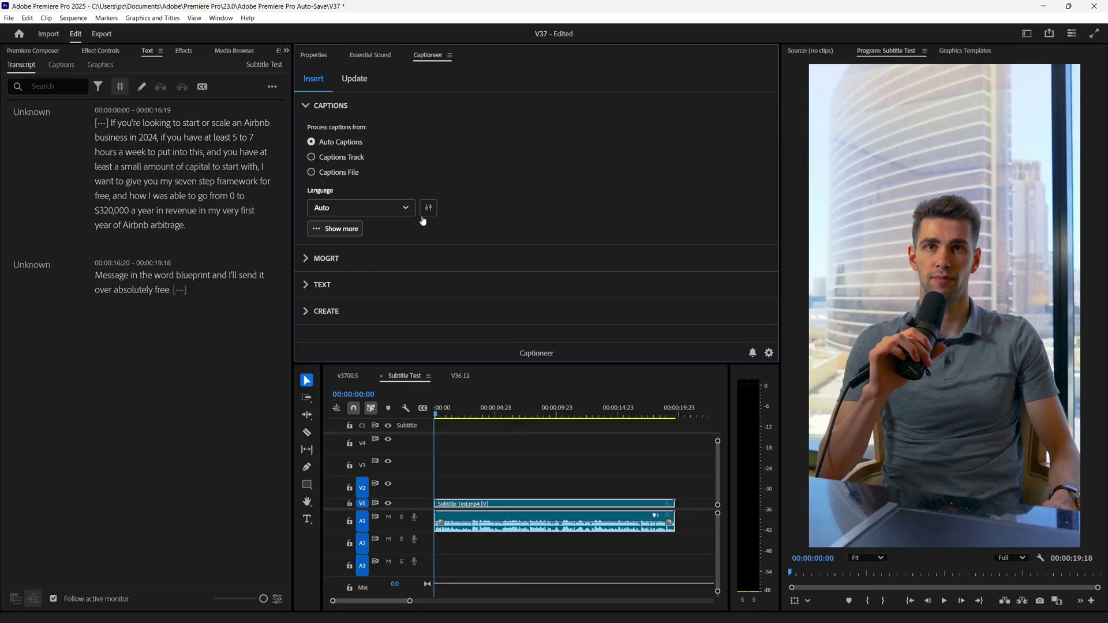
# Set Auto Captions to Portrait with 1 word per caption
pyautogui.click(428, 209)
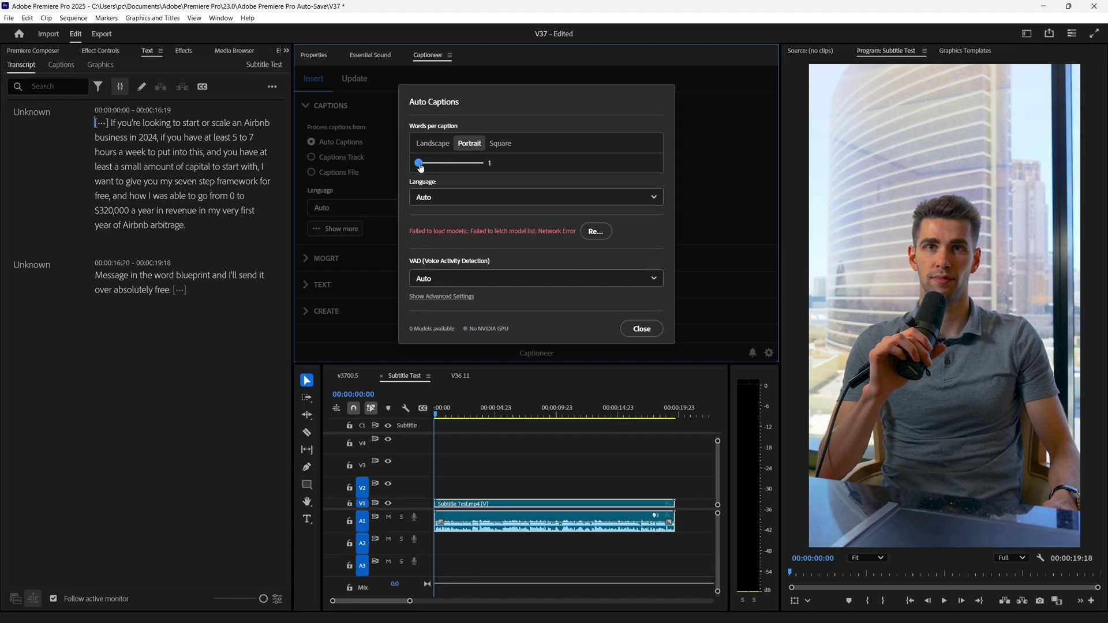
pyautogui.click(642, 328)
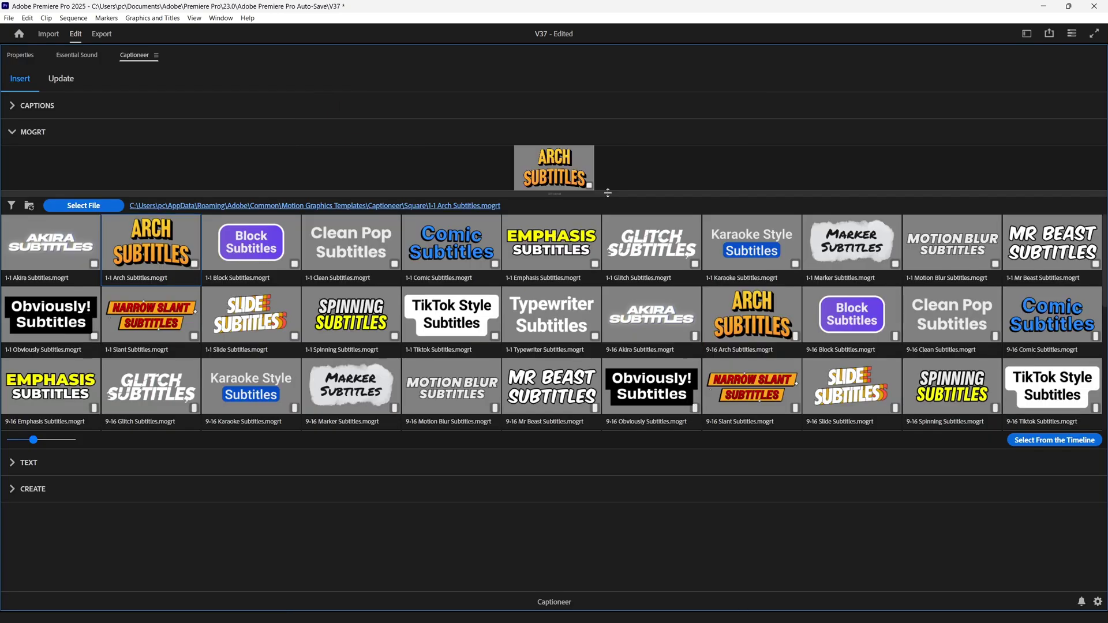
# Enlarge the preview area and browse the portrait and landscape versions of Arch Subtitles
pyautogui.moveTo(612, 194); pyautogui.dragTo(612, 443)
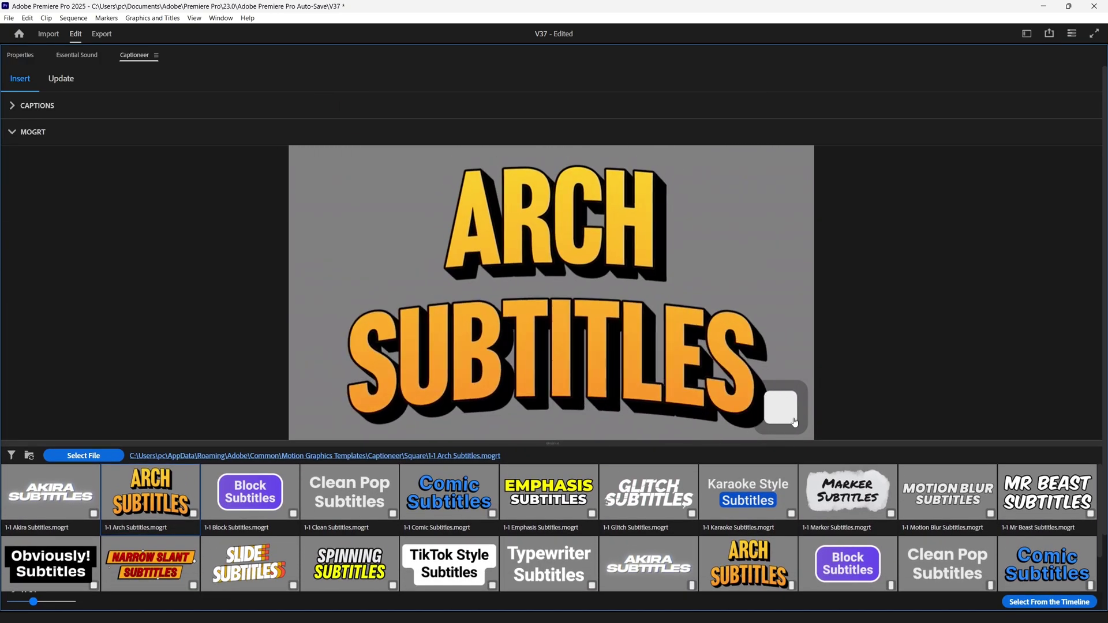
pyautogui.click(738, 557)
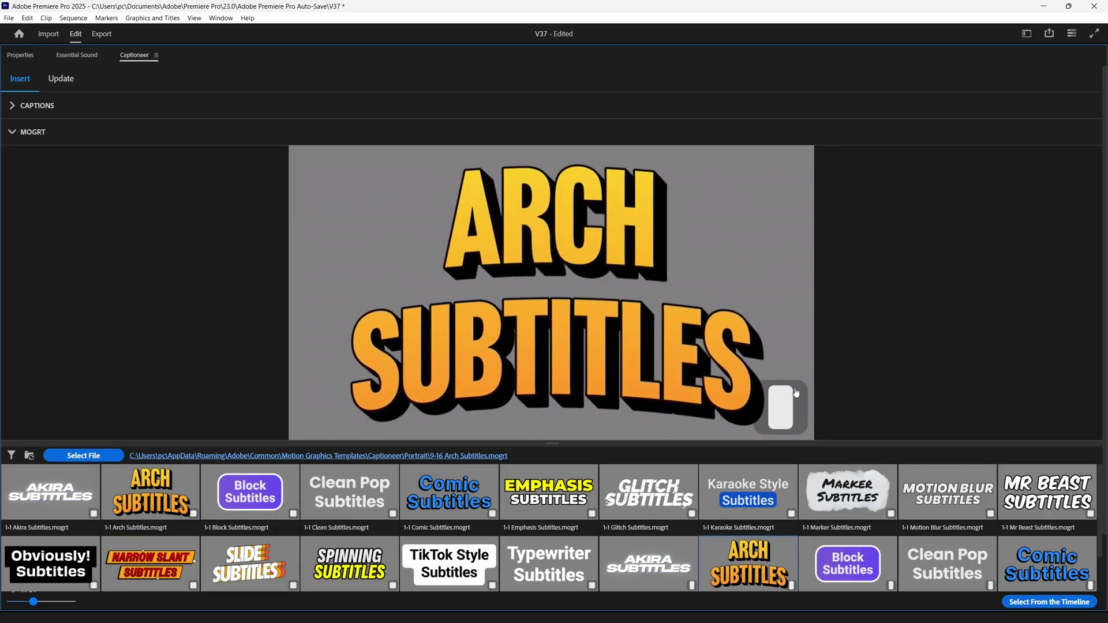
pyautogui.scroll(-3, 583, 538)
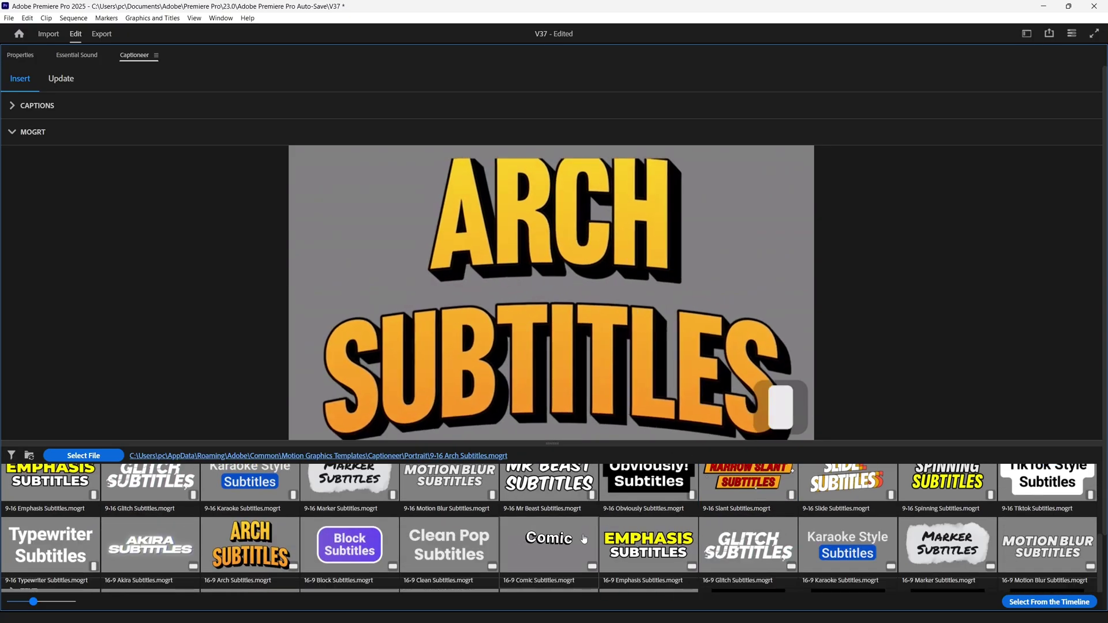
pyautogui.click(250, 549)
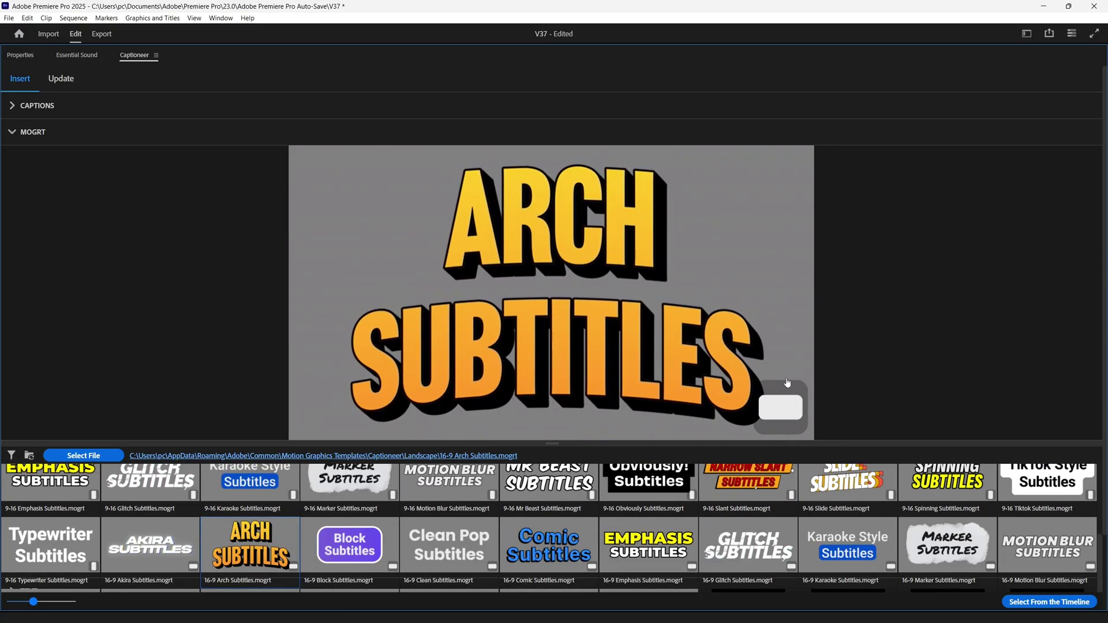
pyautogui.press('`')
pyautogui.scroll(3, 455, 352)
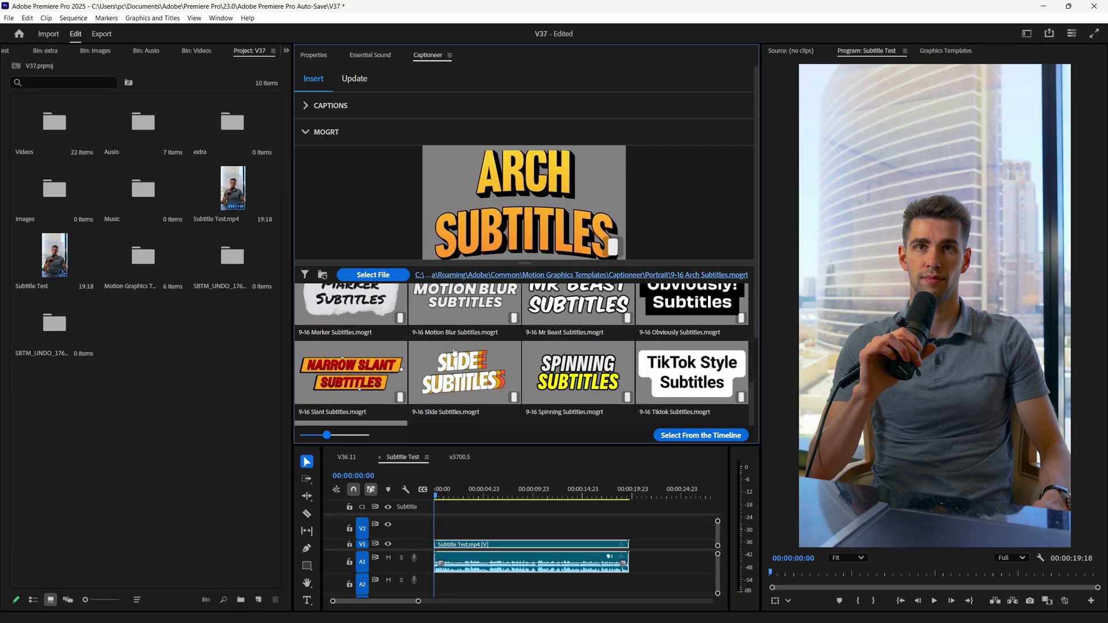
pyautogui.scroll(2, 454, 352)
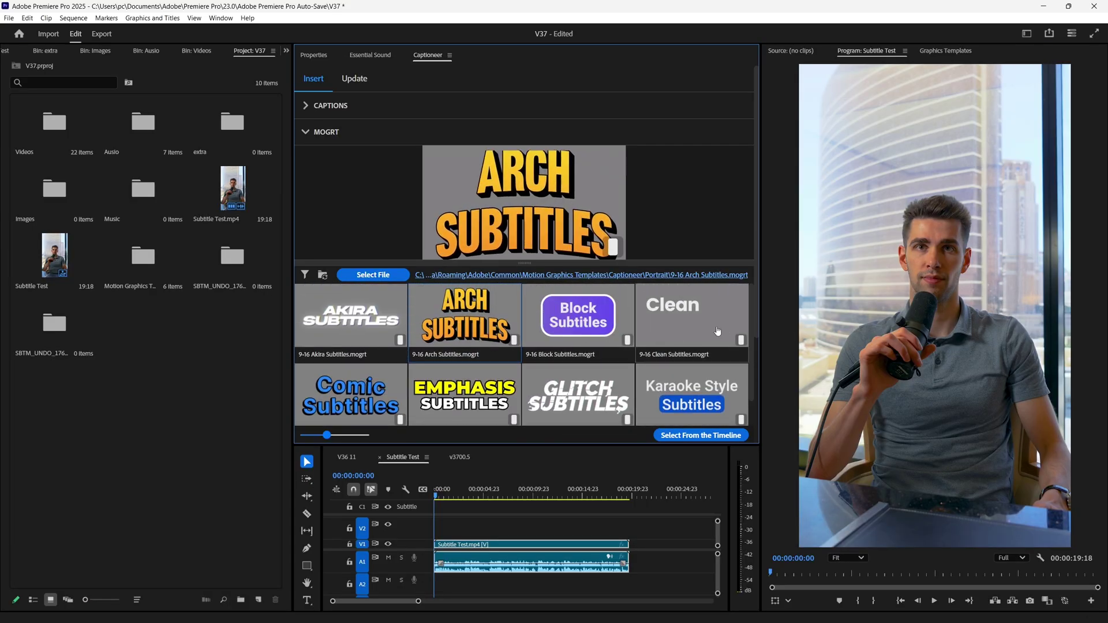
# Preview Block and Clean Pop Subtitles, then filter the gallery to Portrait templates
pyautogui.click(616, 335)
pyautogui.click(704, 338)
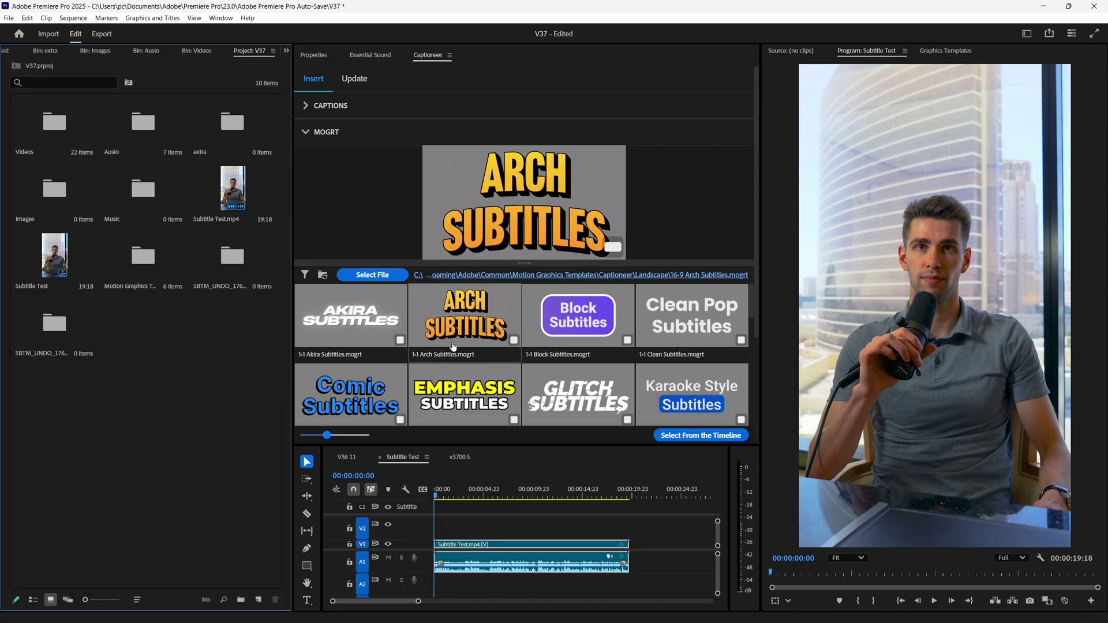
pyautogui.click(305, 274)
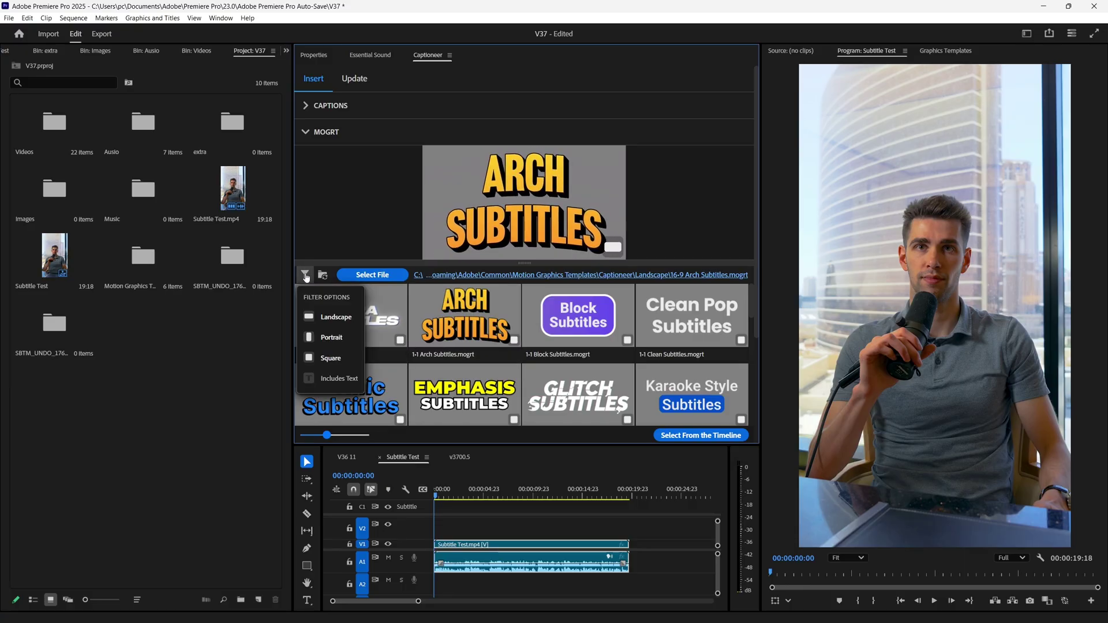
pyautogui.click(324, 339)
pyautogui.press('`')
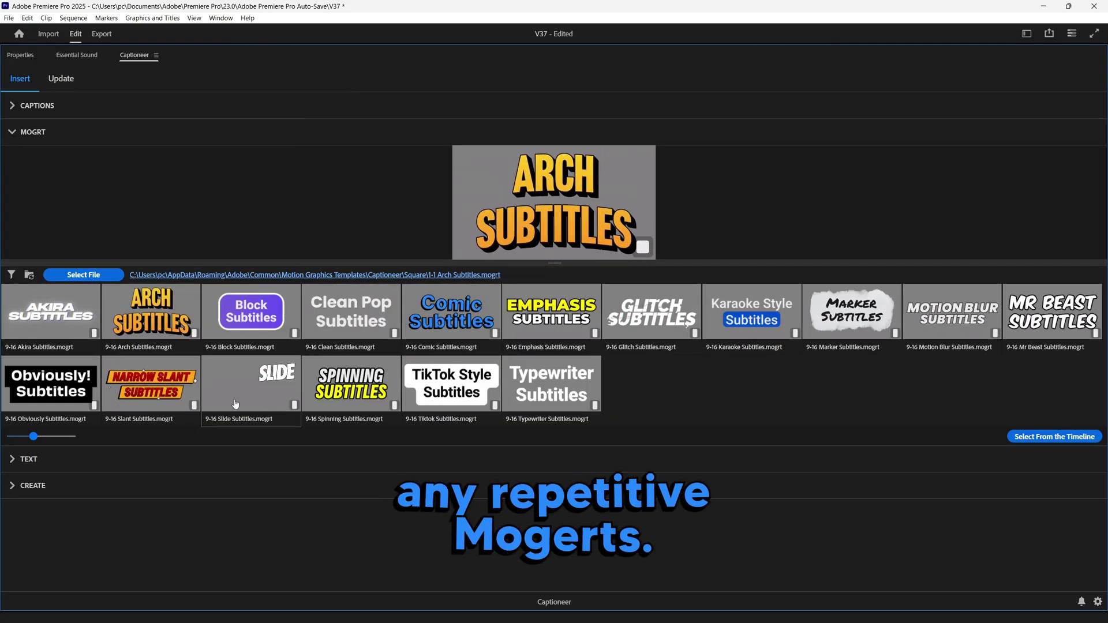
# Expand Captions, open the Auto Captions settings, and review the transcription Model list
pyautogui.click(14, 105)
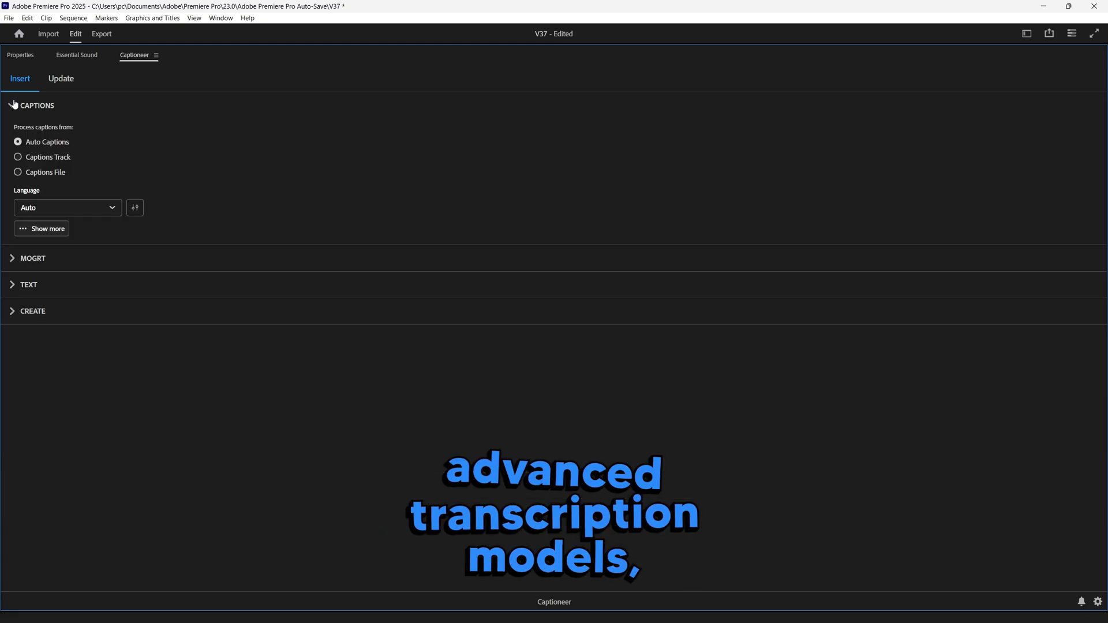
pyautogui.click(142, 212)
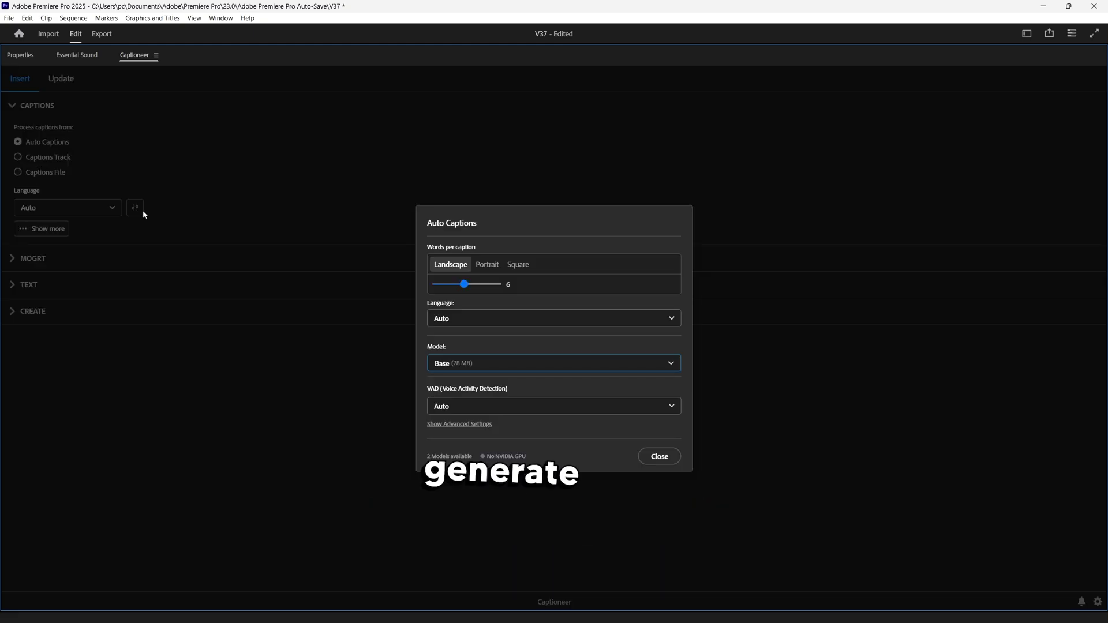
pyautogui.click(588, 363)
pyautogui.scroll(-1, 584, 403)
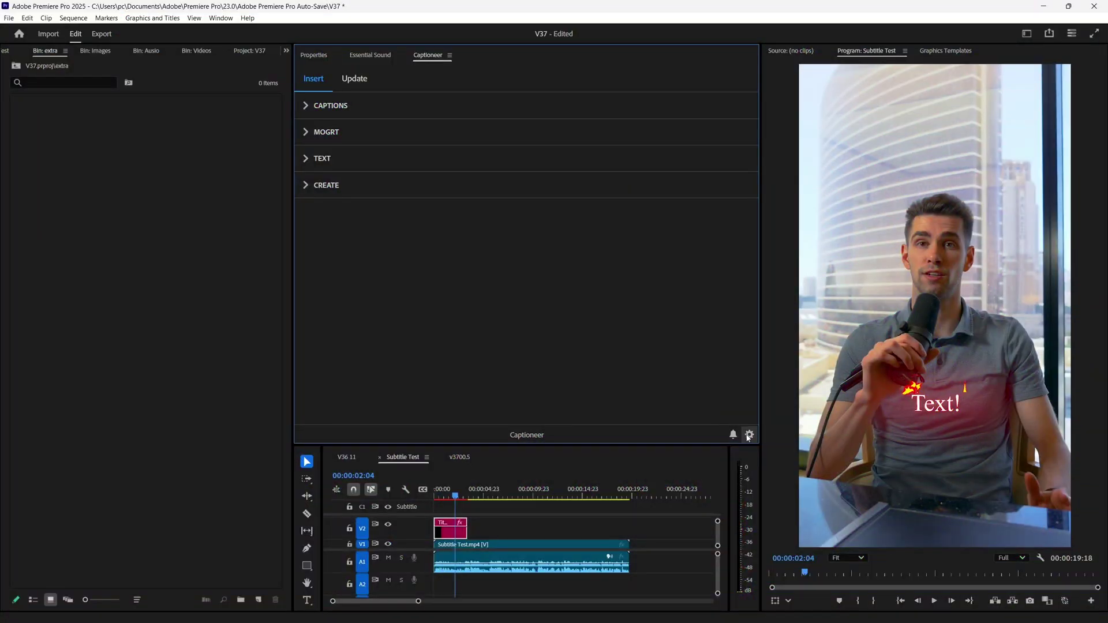
# Add C:/MOGRTS/Mixkit Mogrts as a template folder in Captioneer's settings
pyautogui.click(749, 435)
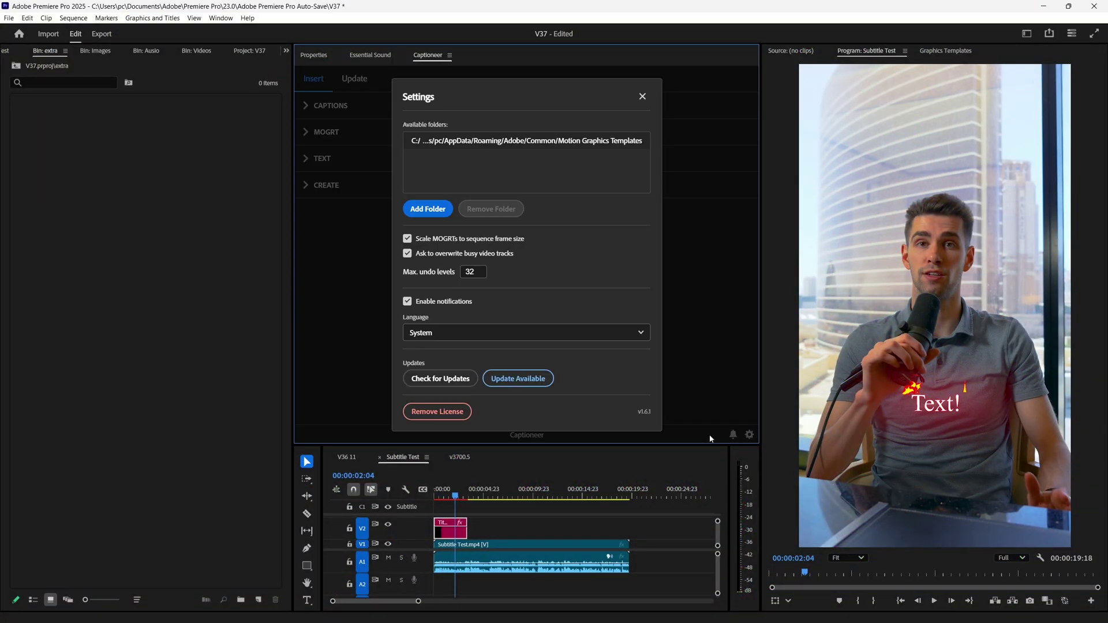
pyautogui.click(438, 211)
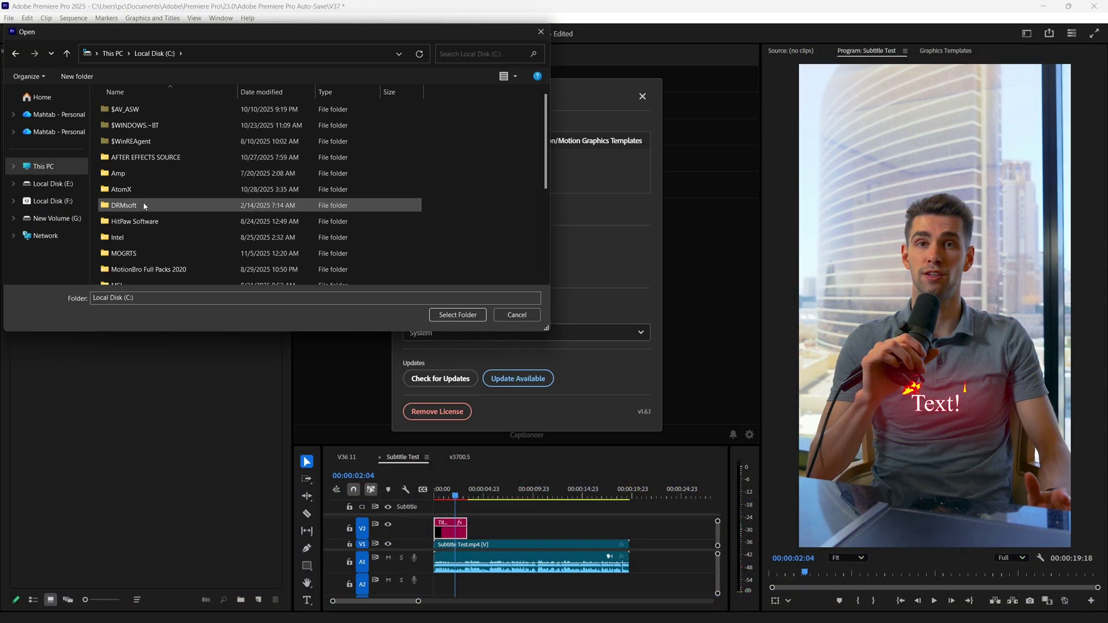
pyautogui.scroll(-1, 145, 210)
pyautogui.doubleClick(150, 208)
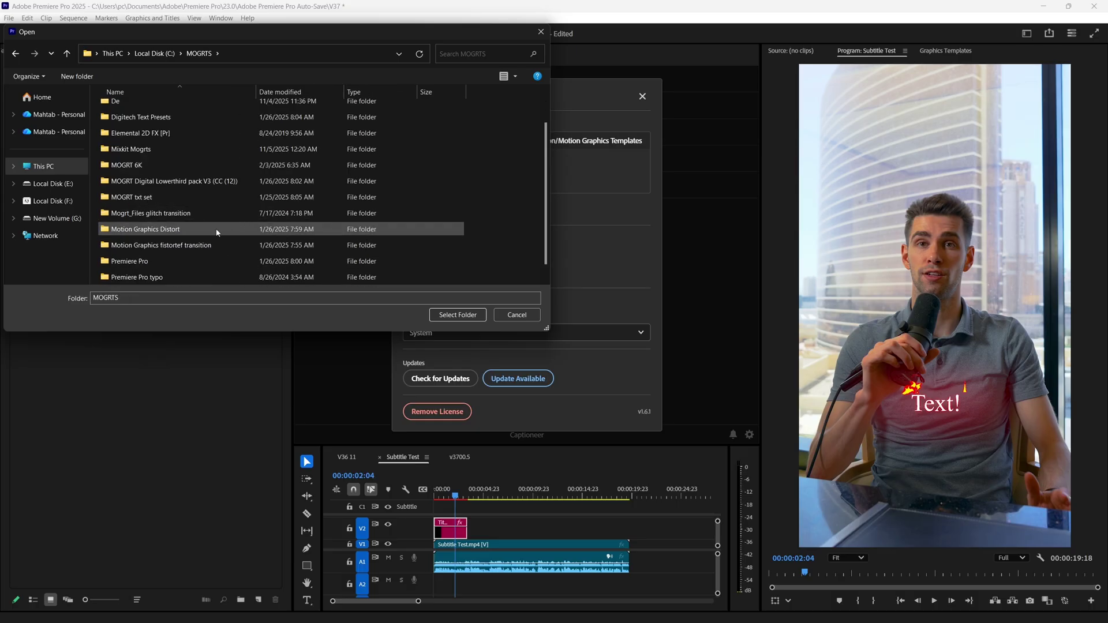
pyautogui.click(462, 319)
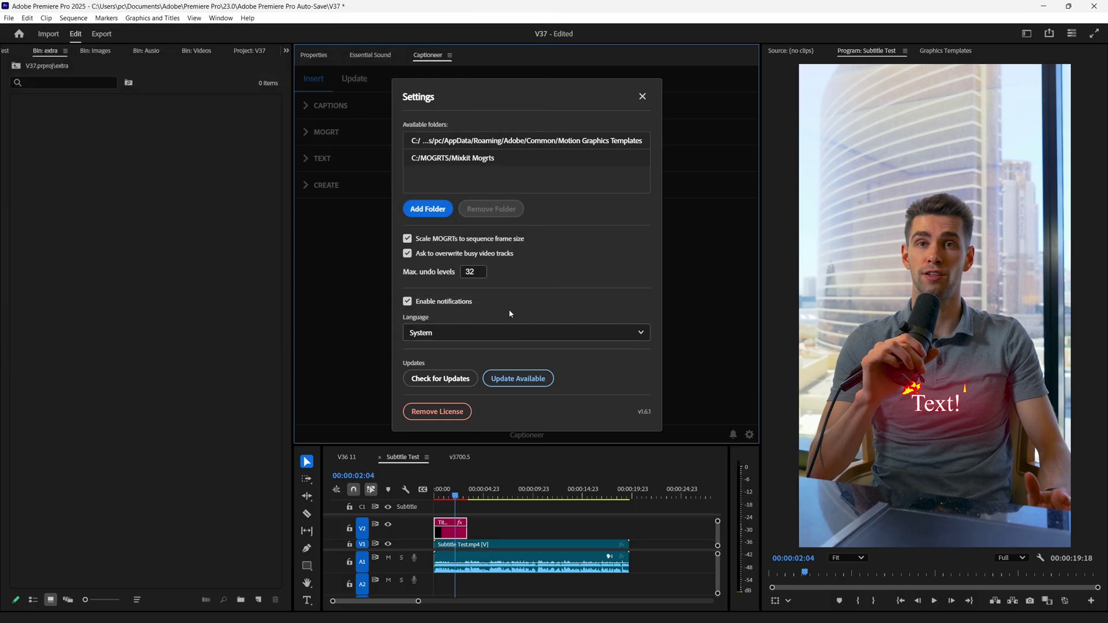
pyautogui.click(643, 98)
# Expand the MOGRT gallery and refresh it to load the Mixkit templates
pyautogui.click(310, 144)
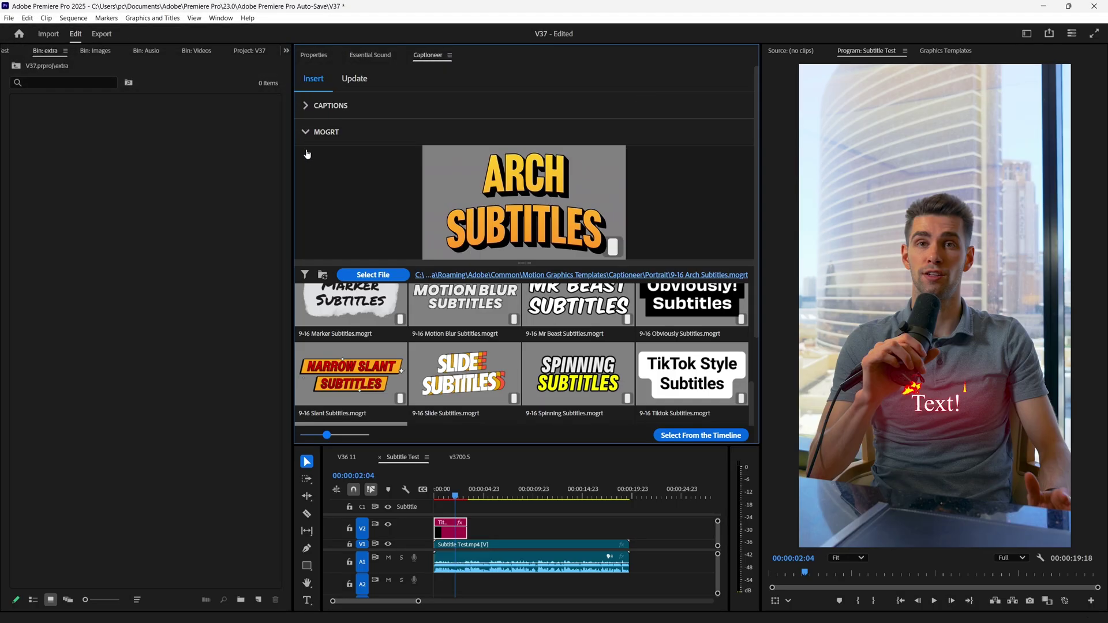
pyautogui.scroll(2, 613, 333)
pyautogui.scroll(-2, 614, 333)
pyautogui.scroll(3, 613, 333)
pyautogui.click(323, 277)
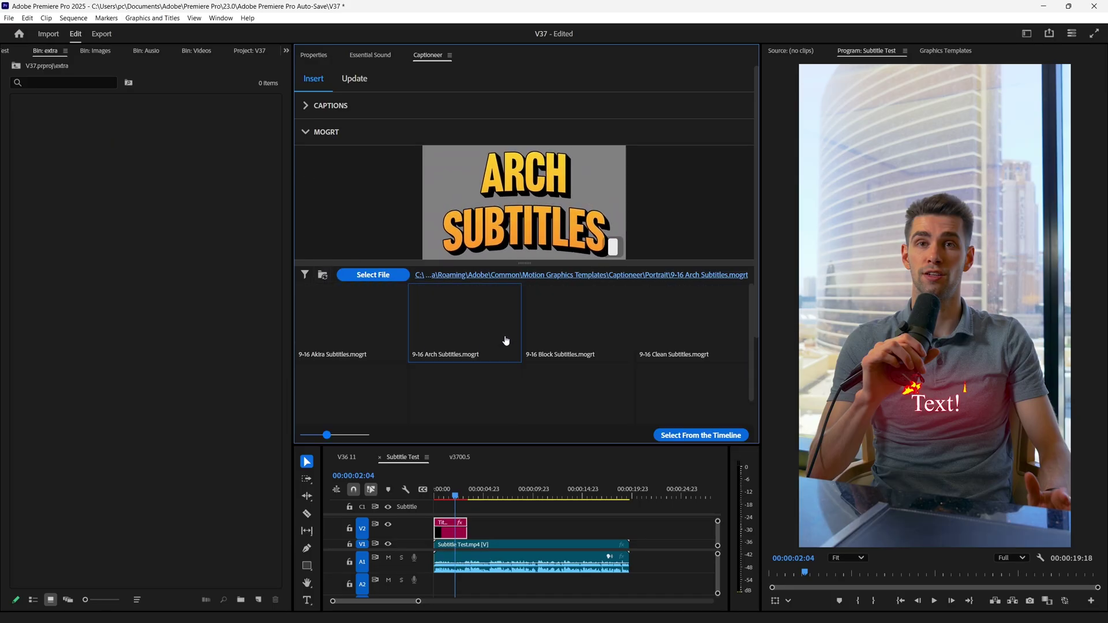
pyautogui.scroll(-5, 506, 340)
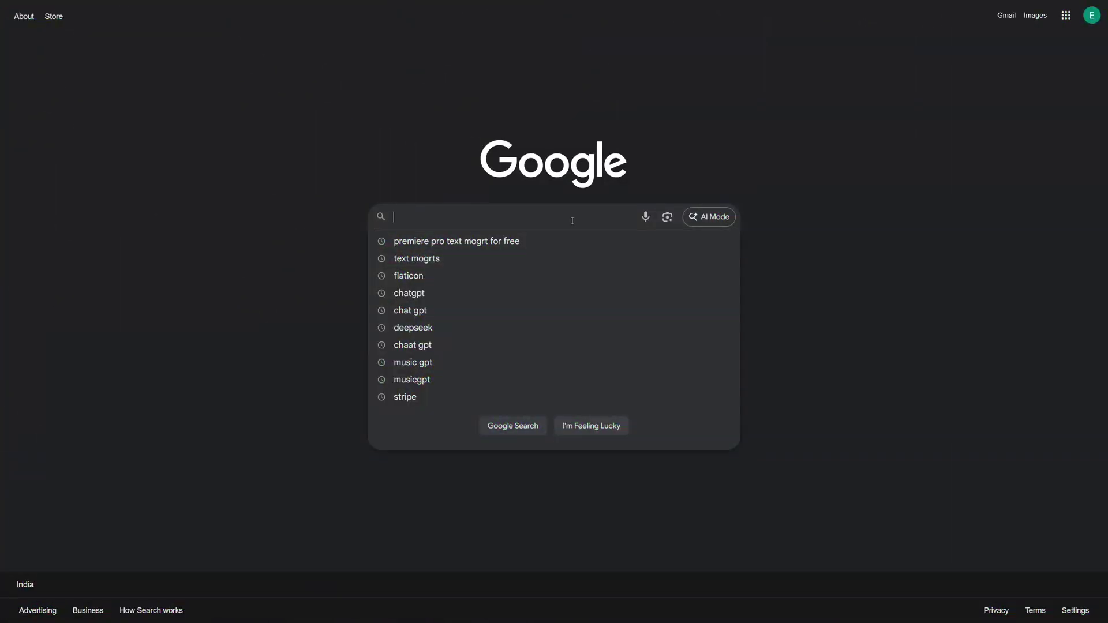
# Search Google for 'Premiere pro text mogrt for free'
pyautogui.write('Premiere pro tex')
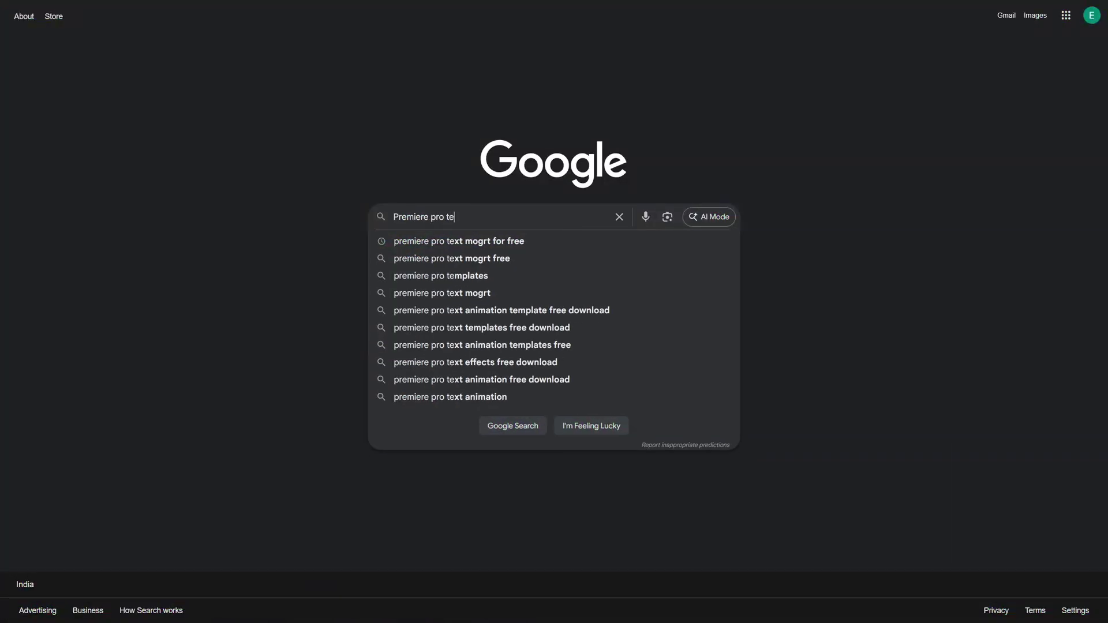
pyautogui.write('t mogrt for free')
pyautogui.press('Return')
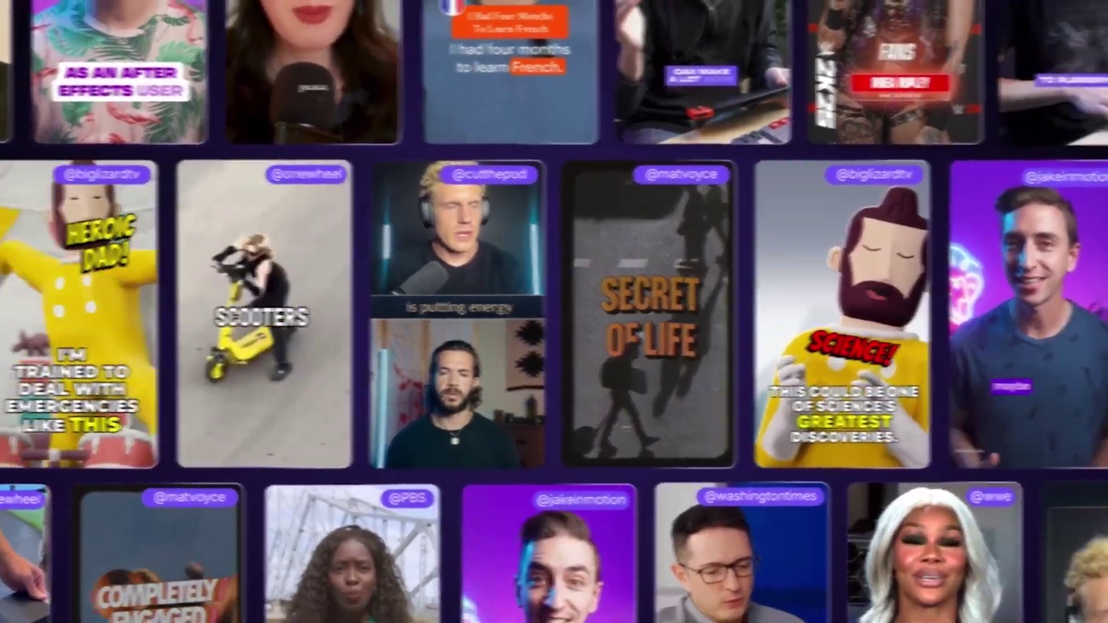
# Autoscroll to the Captioneer gallery and advance the carousel to Slide Subtitles
pyautogui.middleClick(1035, 317)
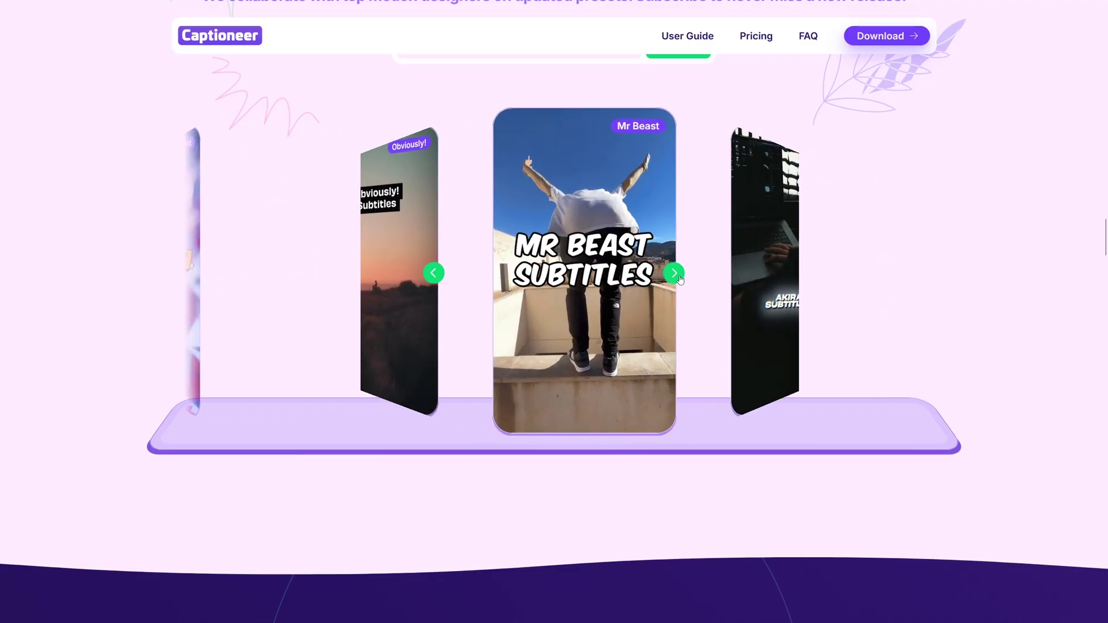
pyautogui.click(675, 274)
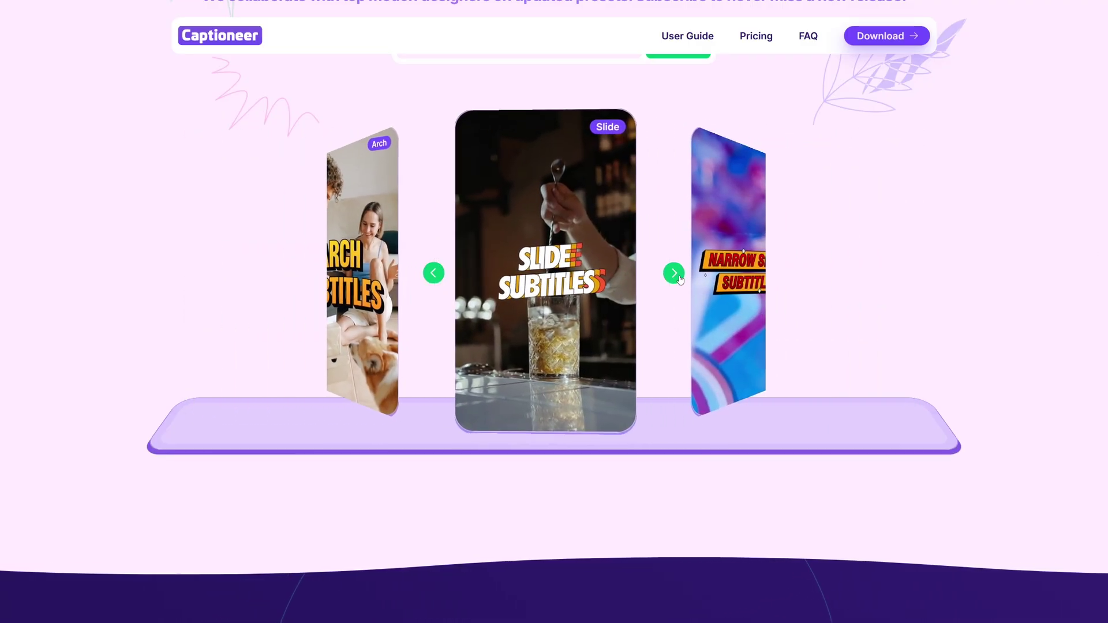